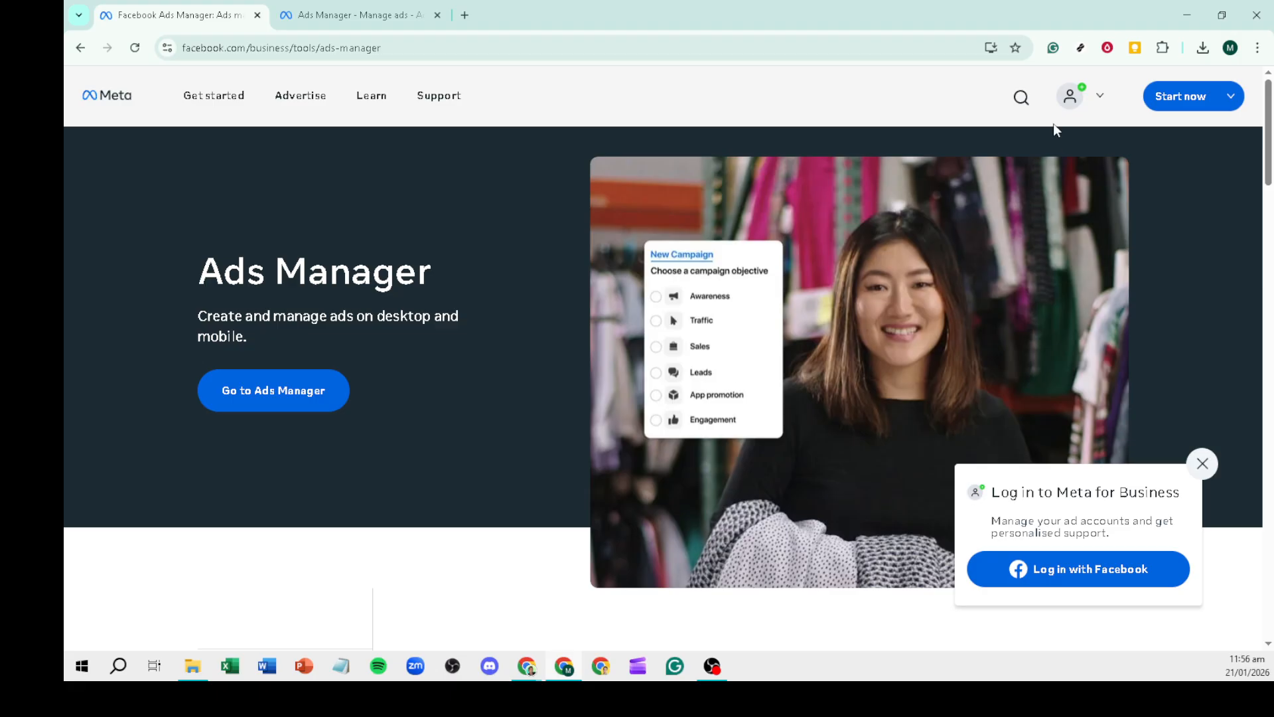
# Open Ads Manager from the Meta for Business landing page
pyautogui.click(1100, 98)
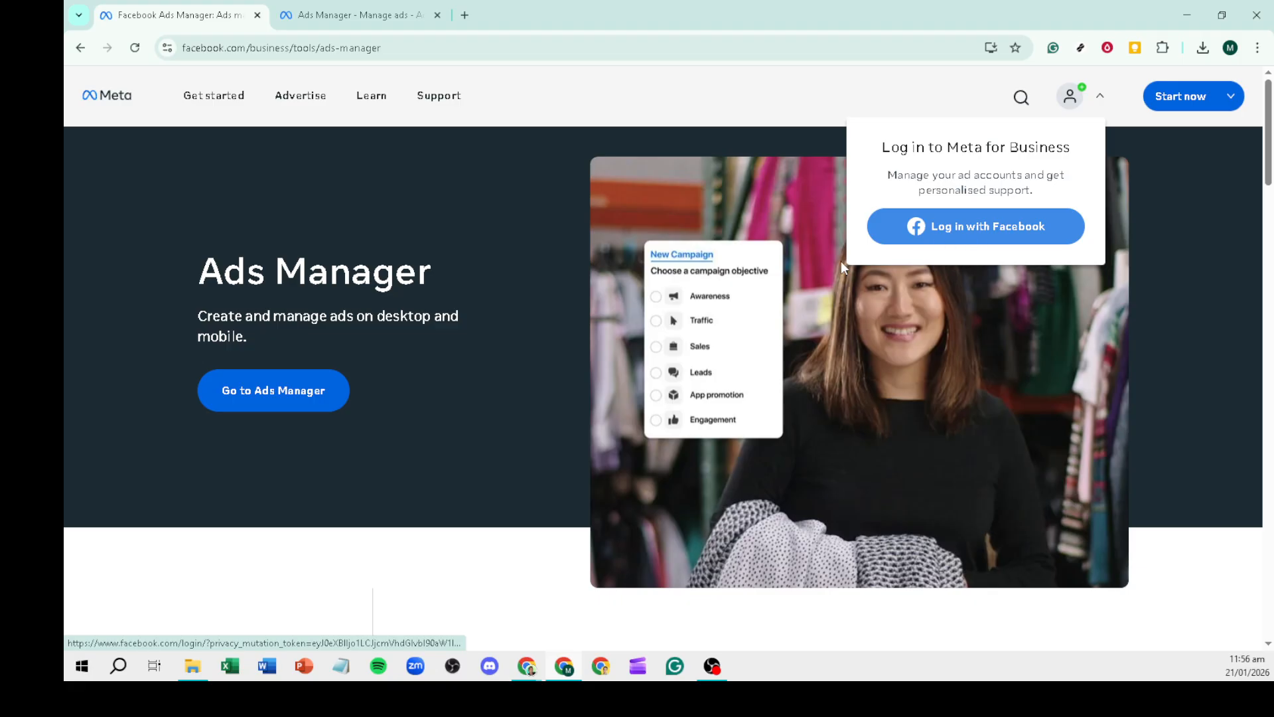
pyautogui.click(273, 567)
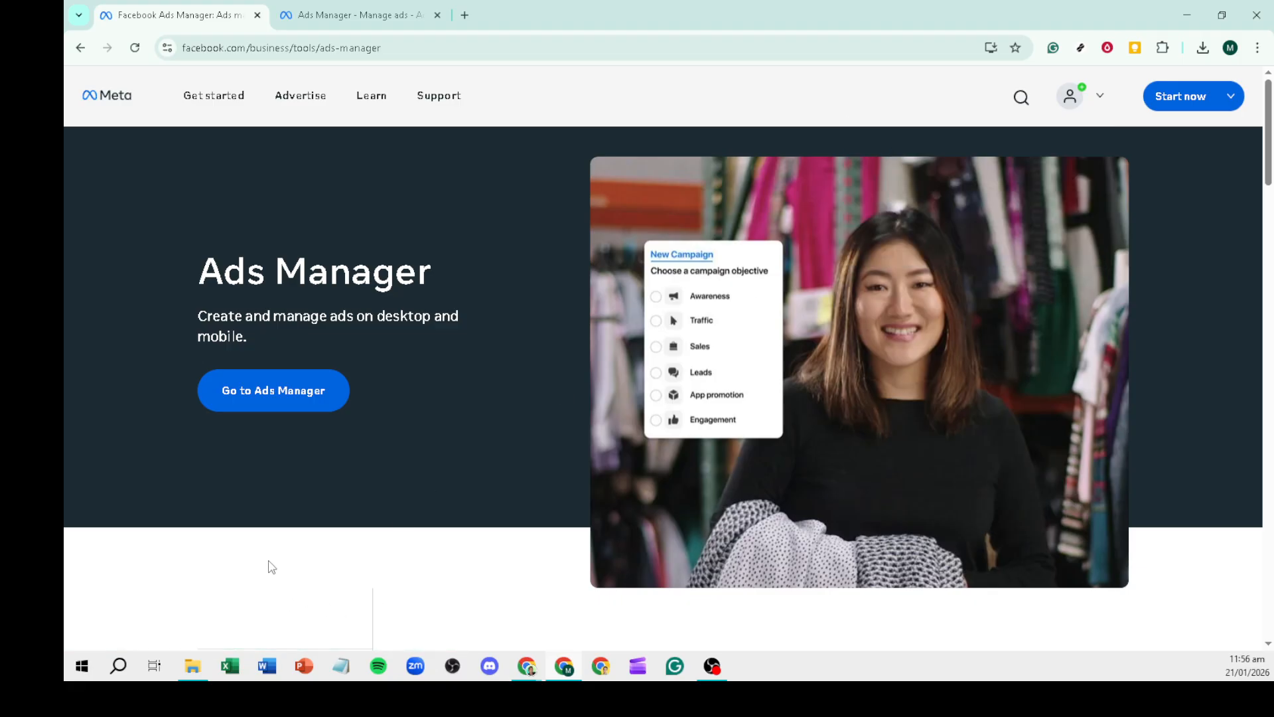
pyautogui.click(252, 397)
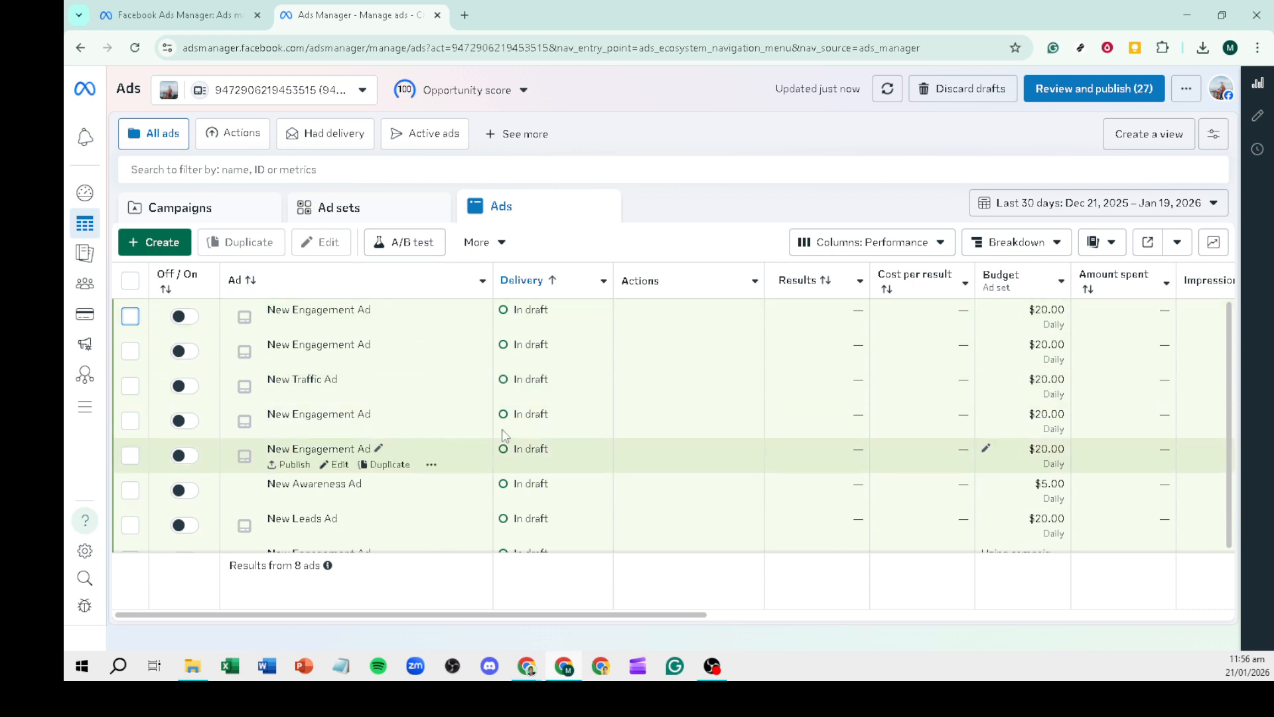
# Create a new campaign with the Sales objective and continue to its settings
pyautogui.click(166, 247)
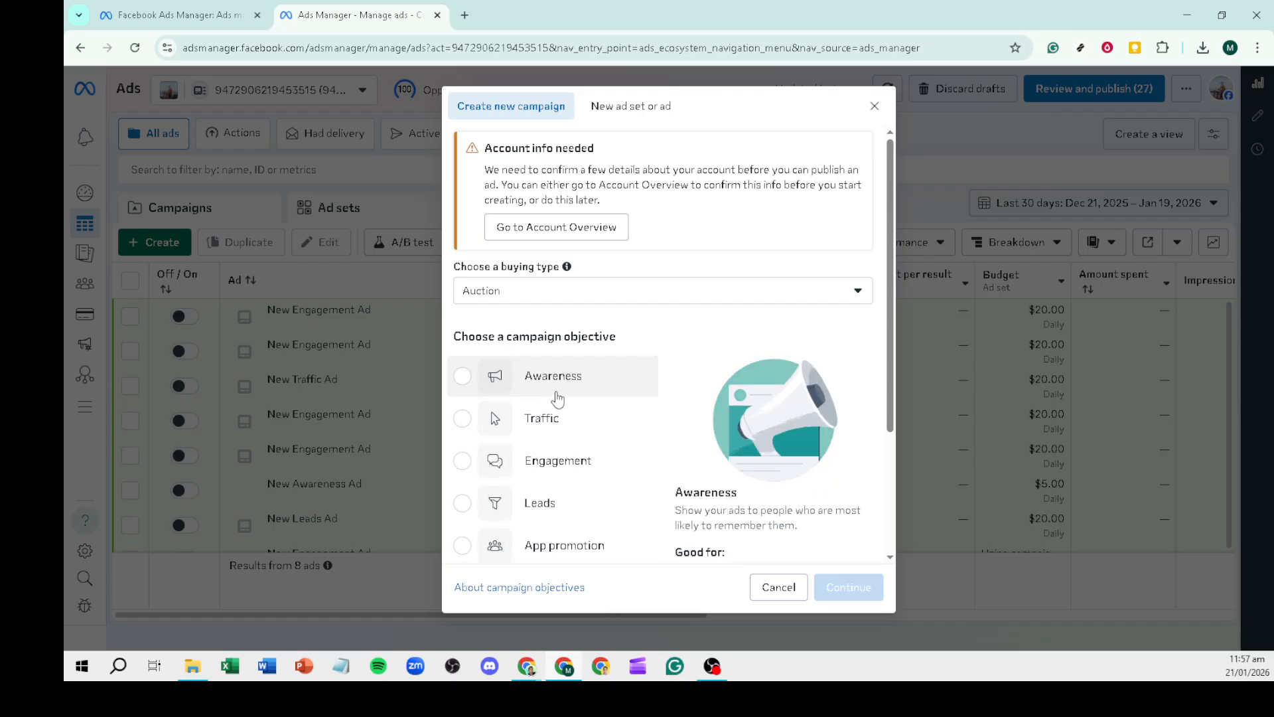
pyautogui.scroll(-2, 556, 417)
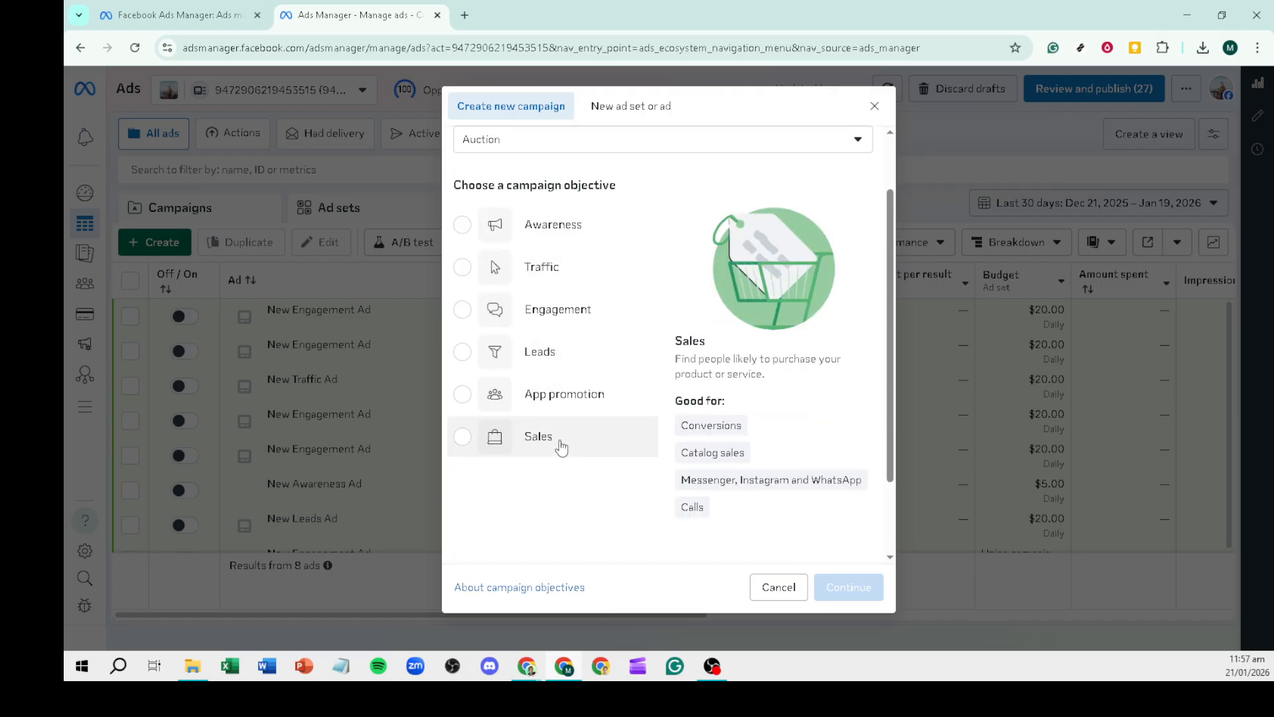
pyautogui.scroll(1, 559, 439)
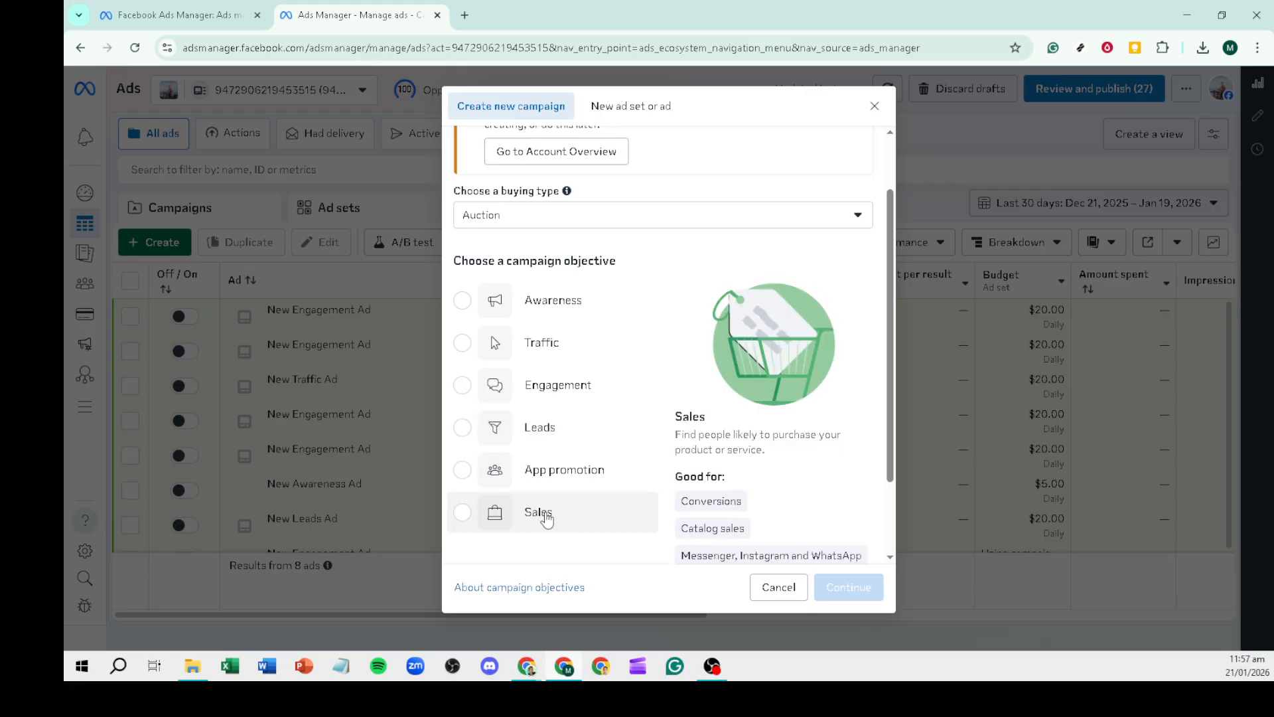
pyautogui.moveTo(541, 515); pyautogui.dragTo(547, 515)
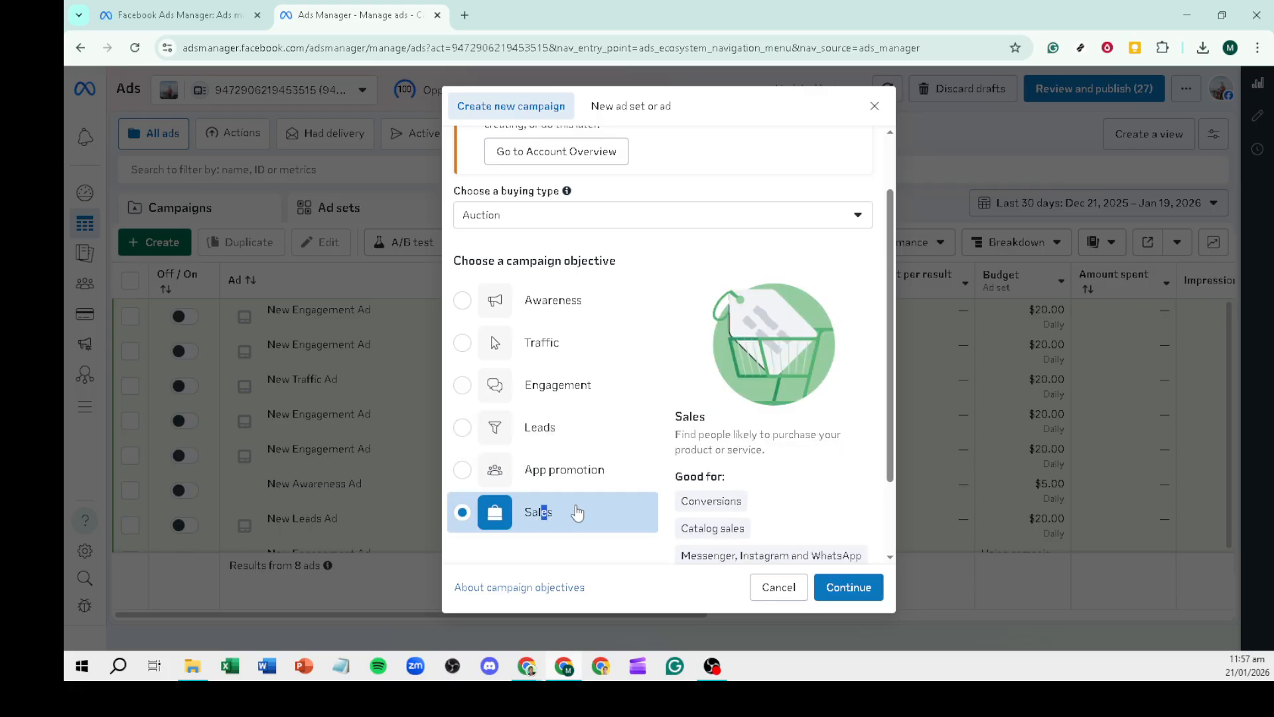
pyautogui.click(849, 588)
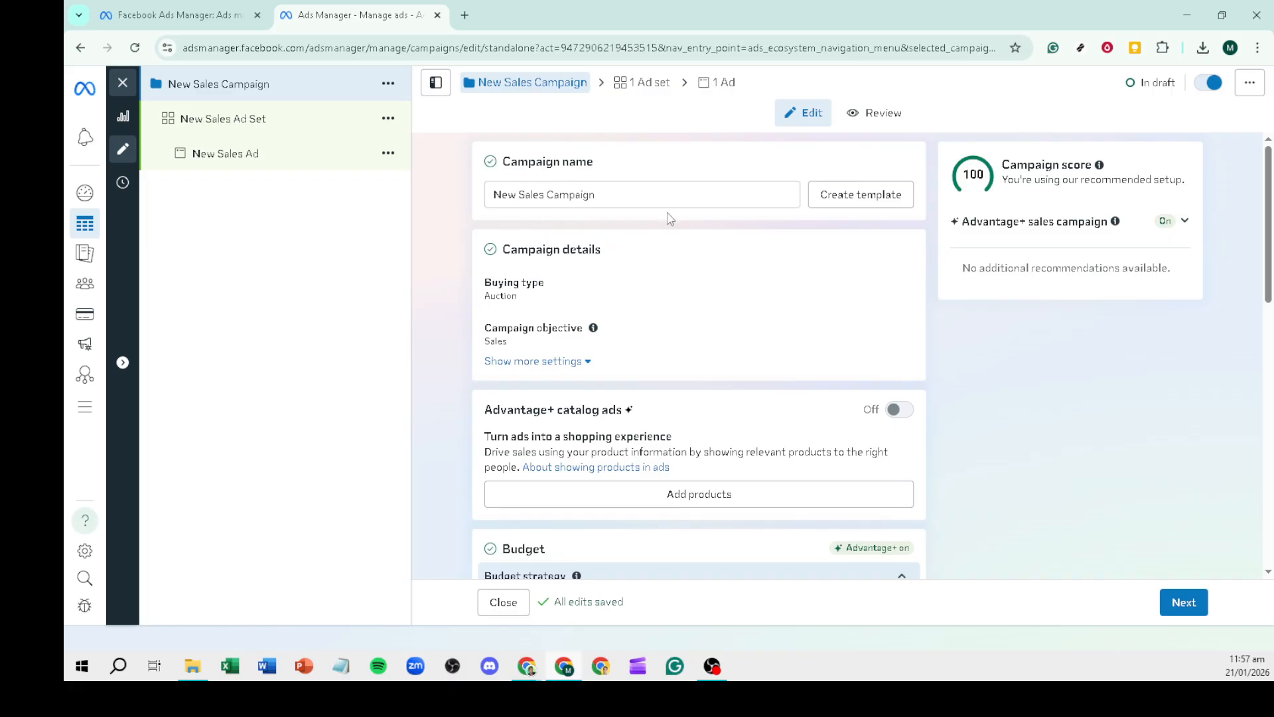
# Select Daily budget as the budget type for the new sales campaign
pyautogui.scroll(-1, 684, 356)
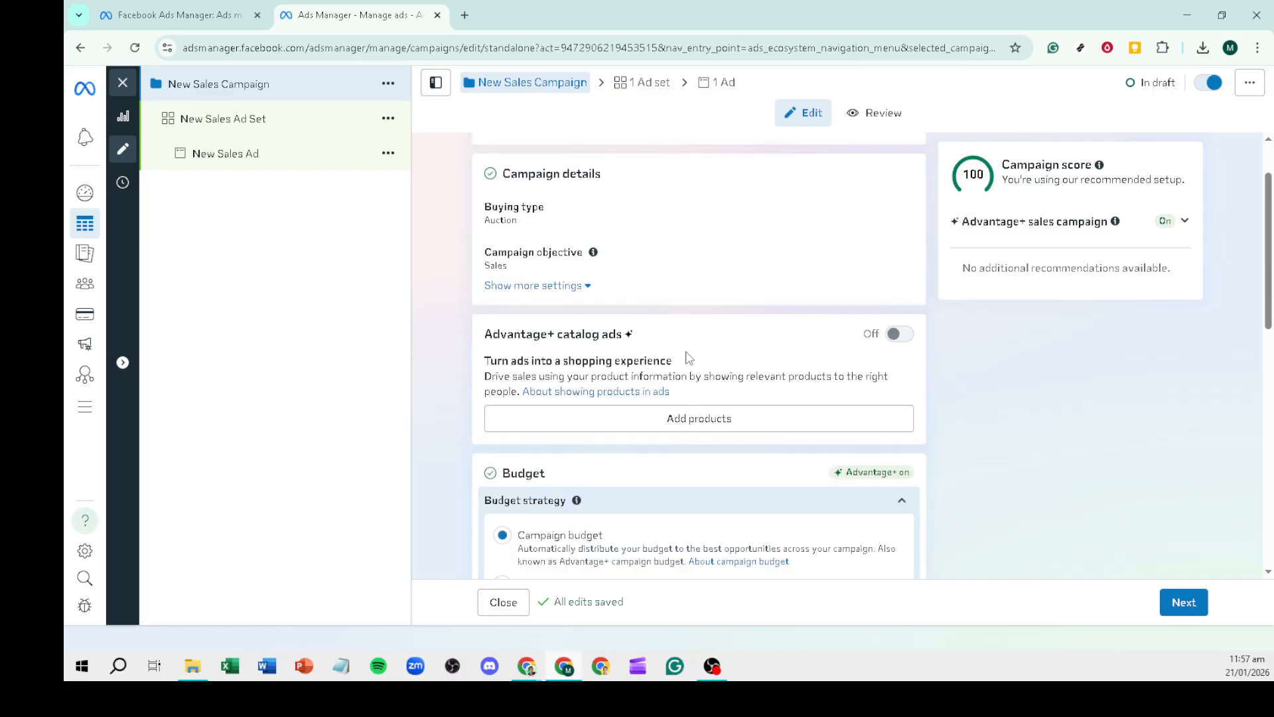
pyautogui.scroll(-2, 689, 359)
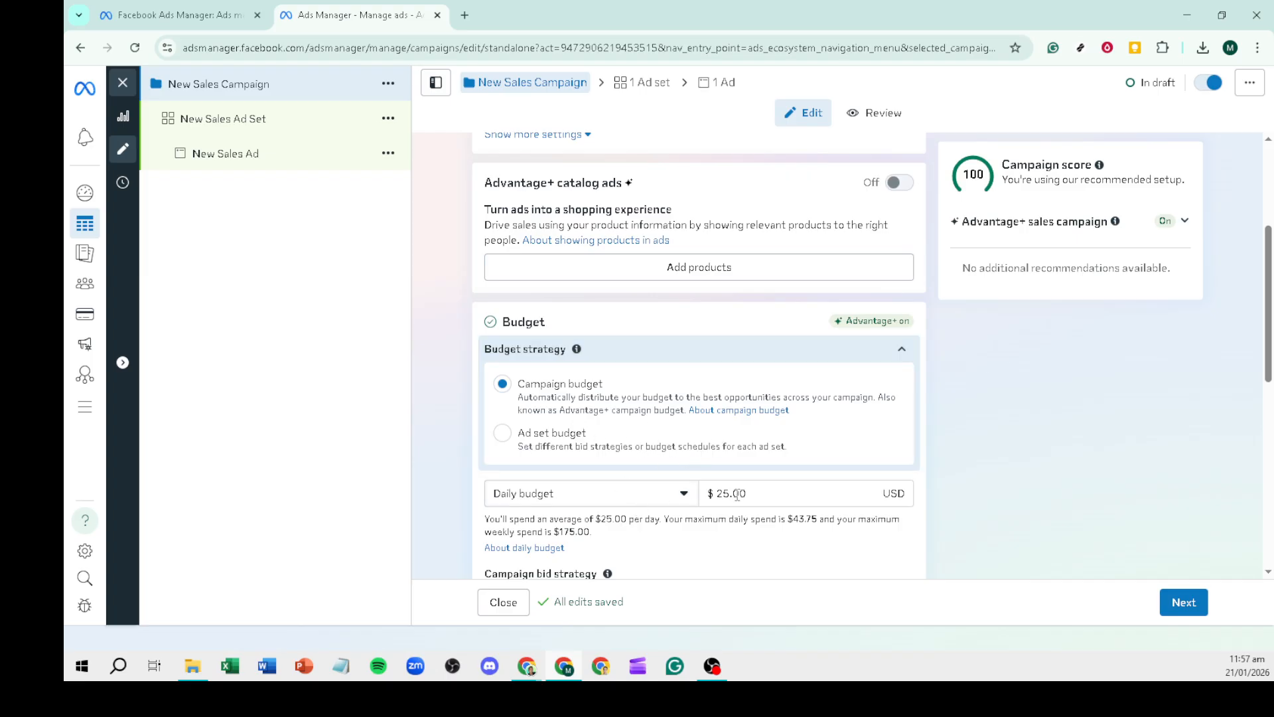
pyautogui.click(789, 494)
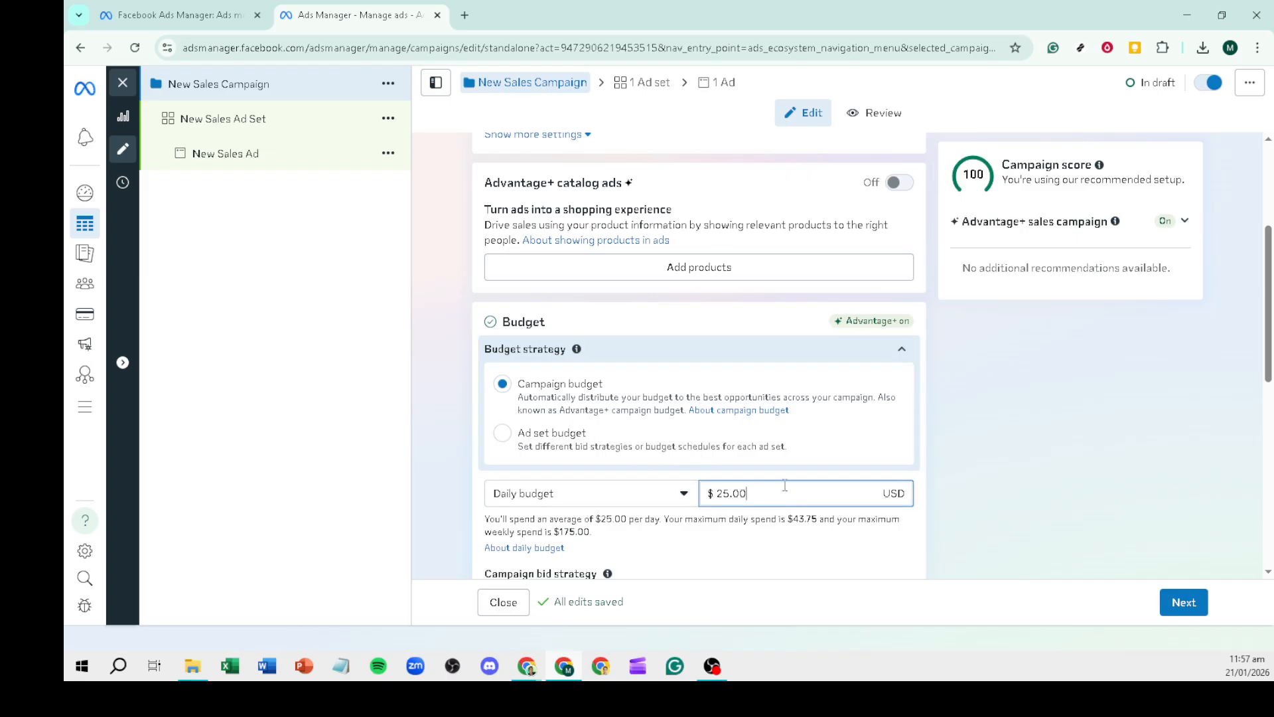
pyautogui.scroll(-2, 617, 460)
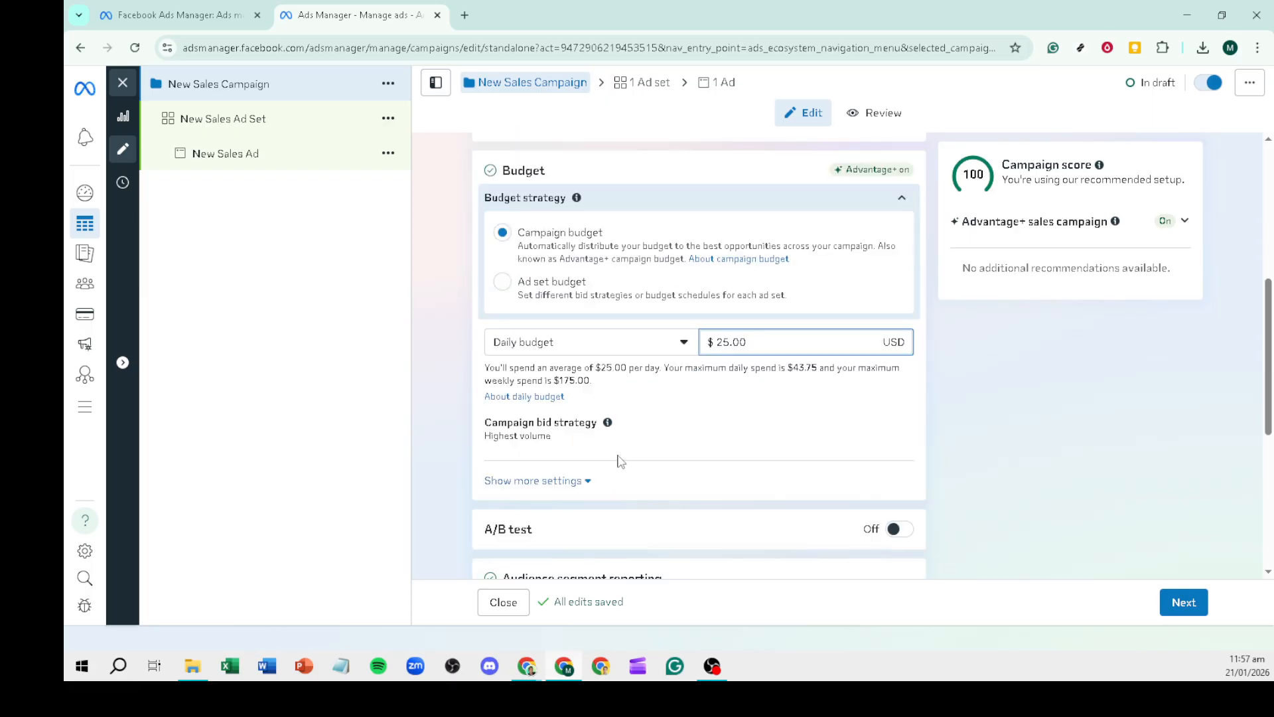
pyautogui.click(604, 346)
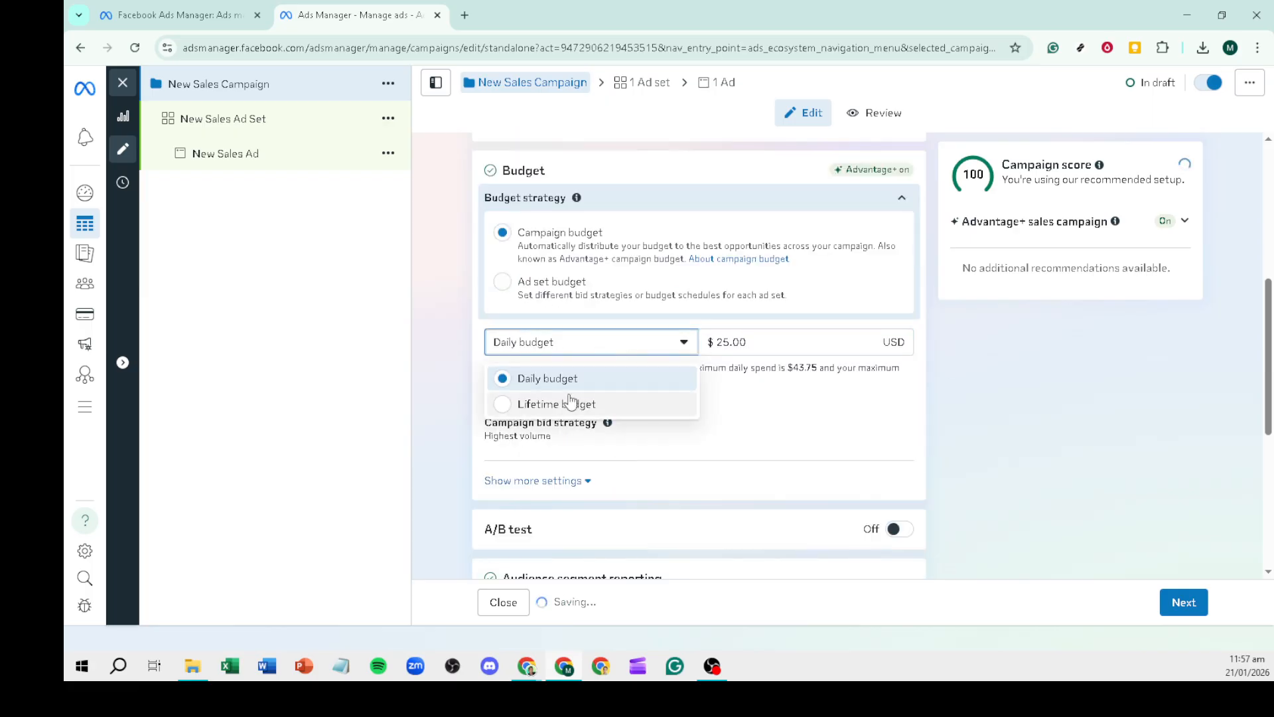
pyautogui.click(607, 385)
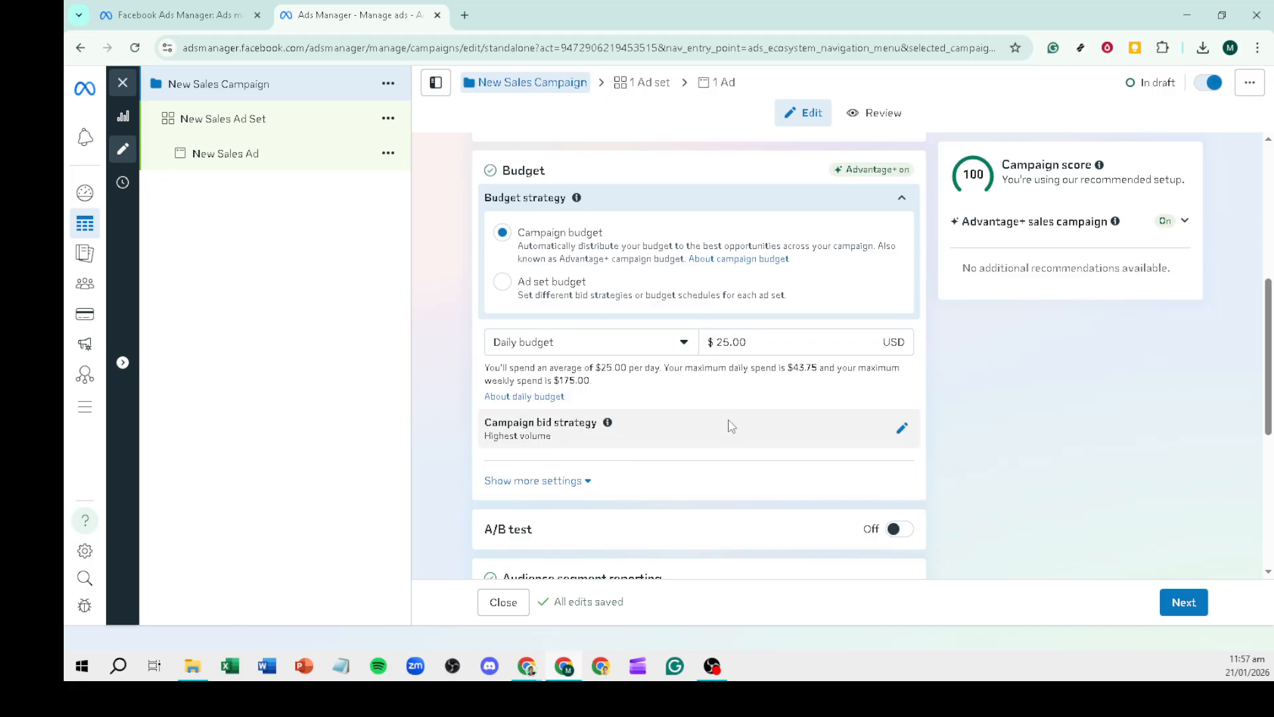
# Review the campaign's bid strategy, A/B test, audience reporting and special ad category settings, and continue to the ad set
pyautogui.scroll(-2, 730, 426)
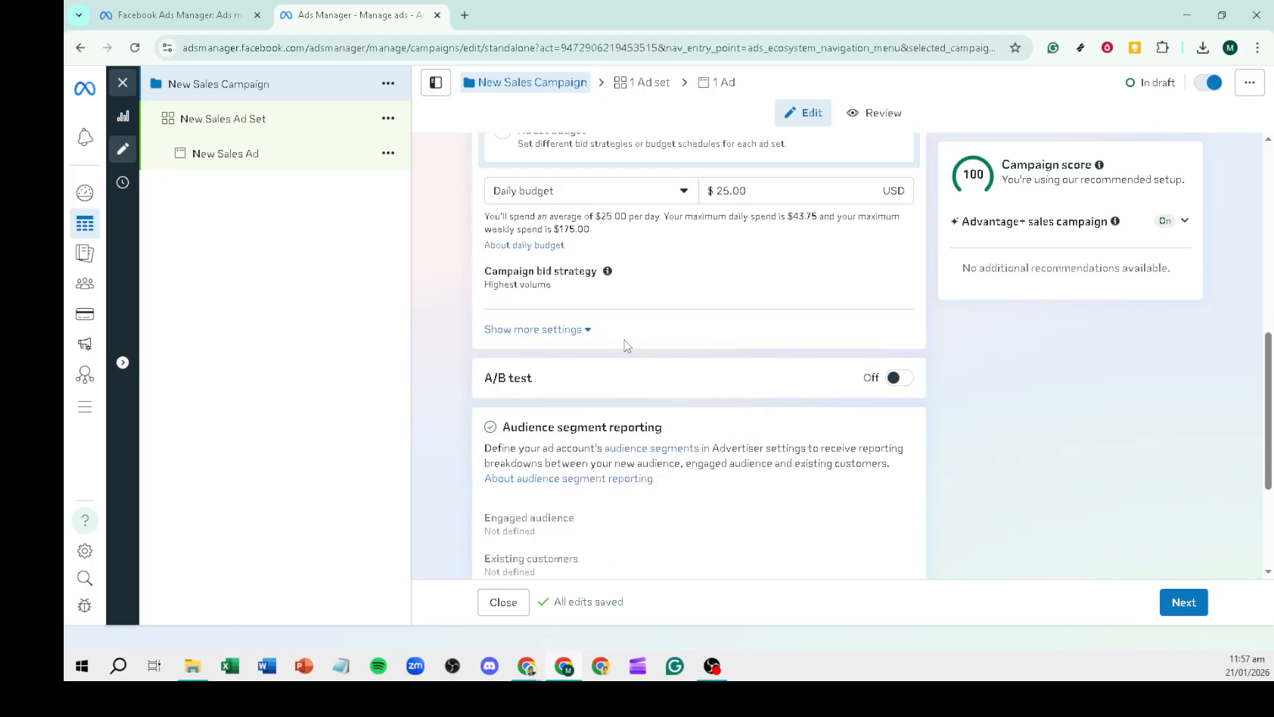
pyautogui.scroll(-1, 654, 402)
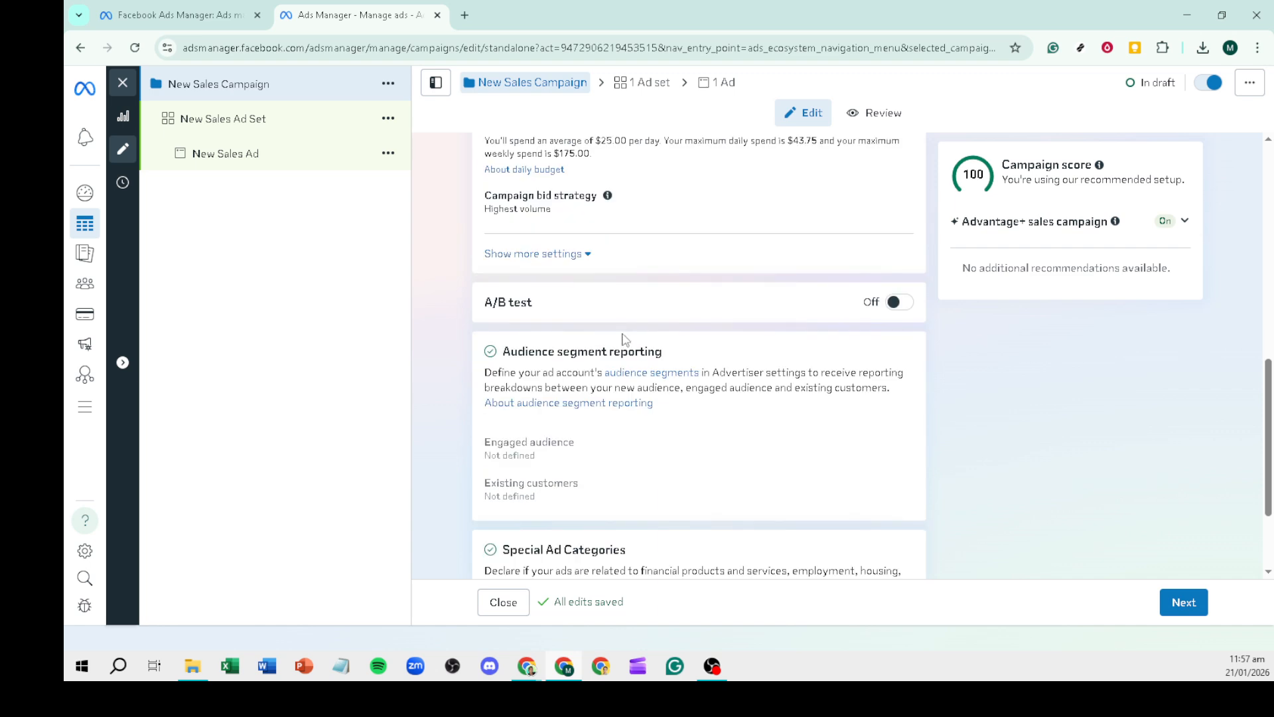
pyautogui.scroll(1, 607, 336)
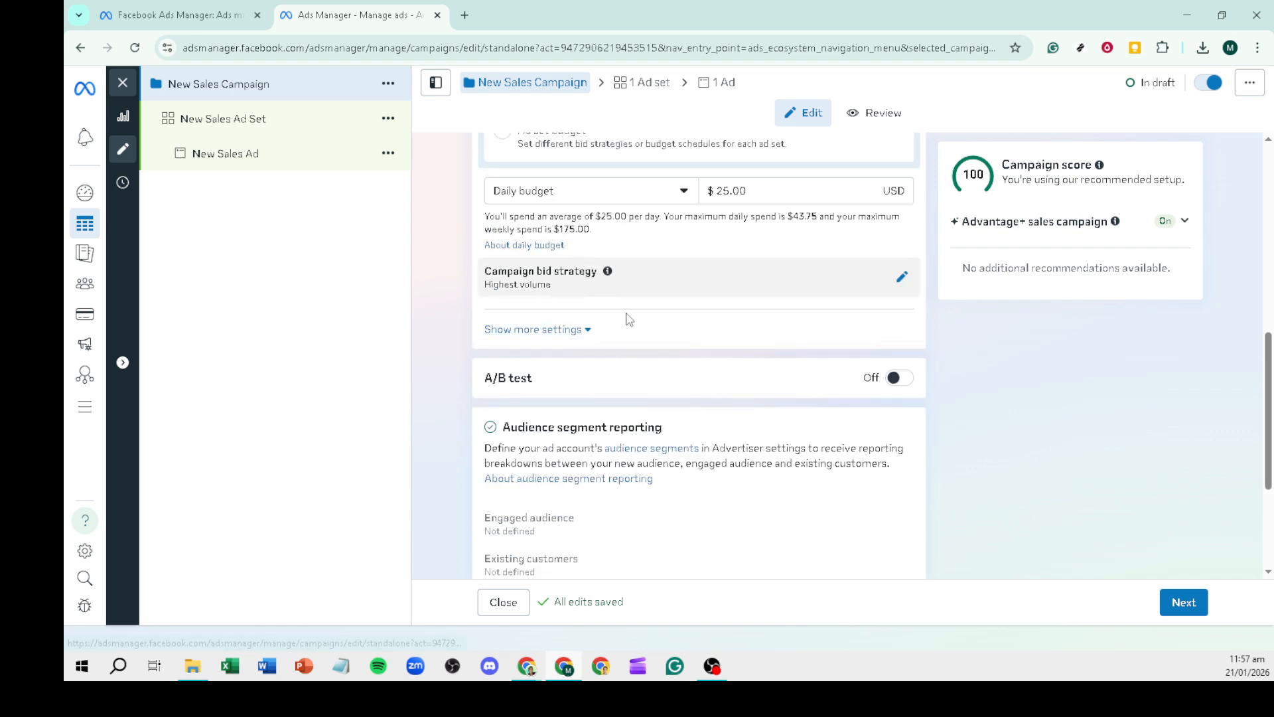
pyautogui.scroll(-3, 656, 350)
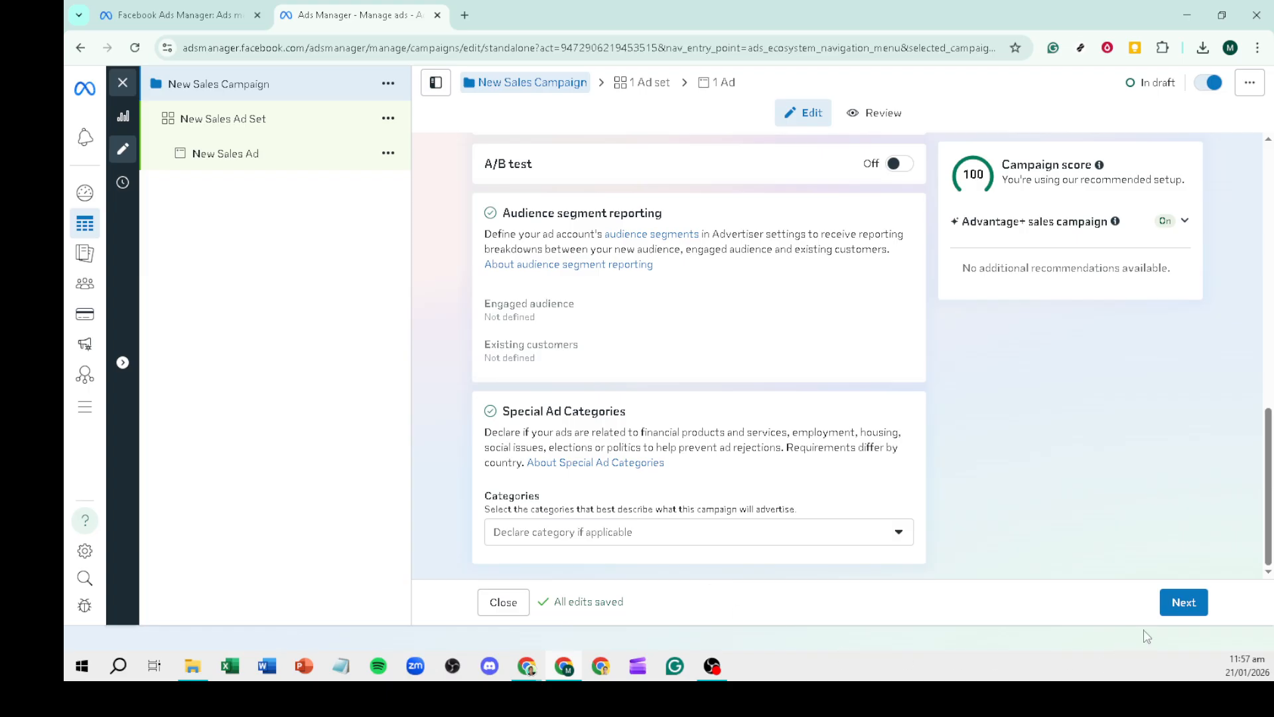
pyautogui.click(1196, 604)
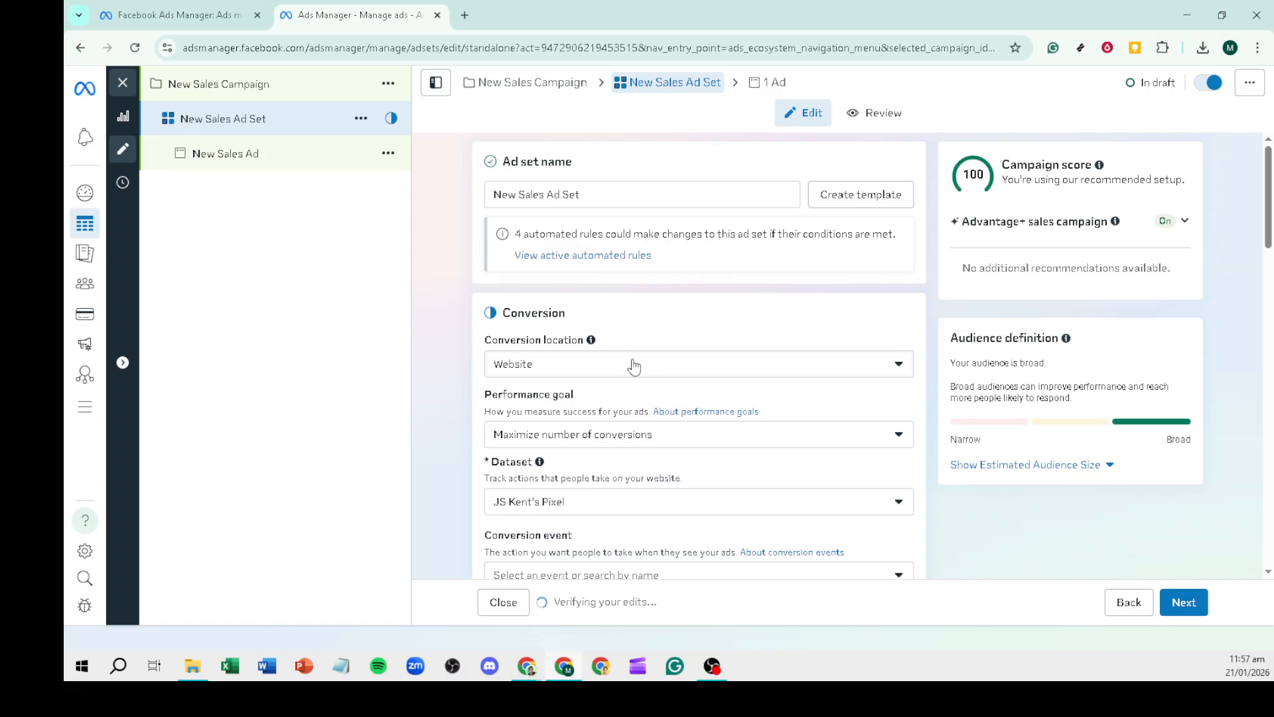
# Examine the ad set's conversion options and its budget and schedule settings
pyautogui.scroll(-2, 635, 366)
pyautogui.scroll(-3, 635, 366)
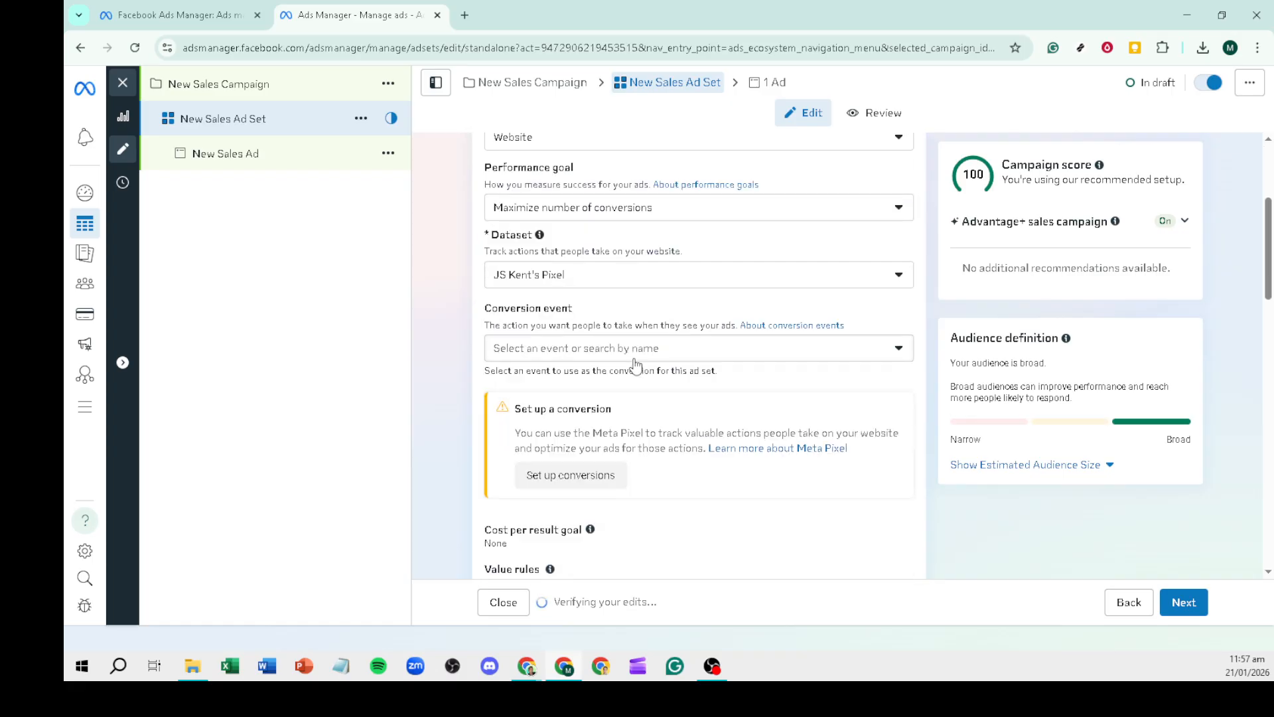
pyautogui.scroll(-3, 636, 364)
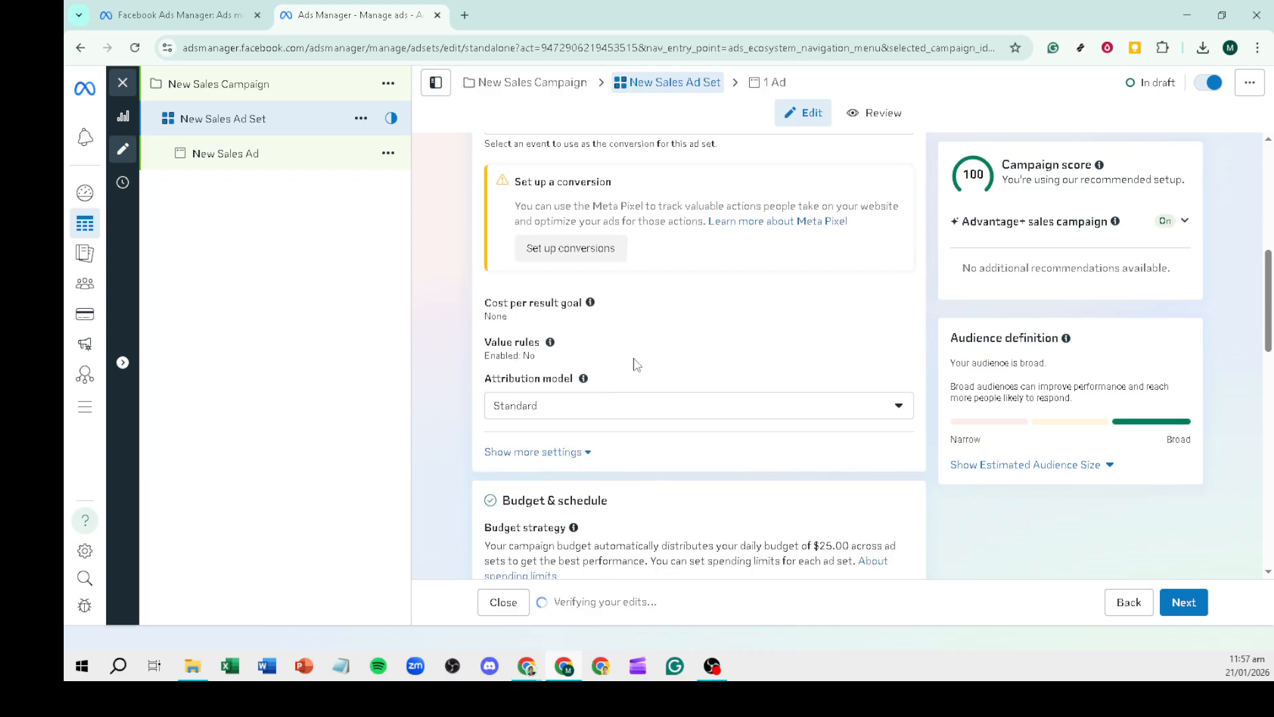
pyautogui.scroll(-2, 636, 364)
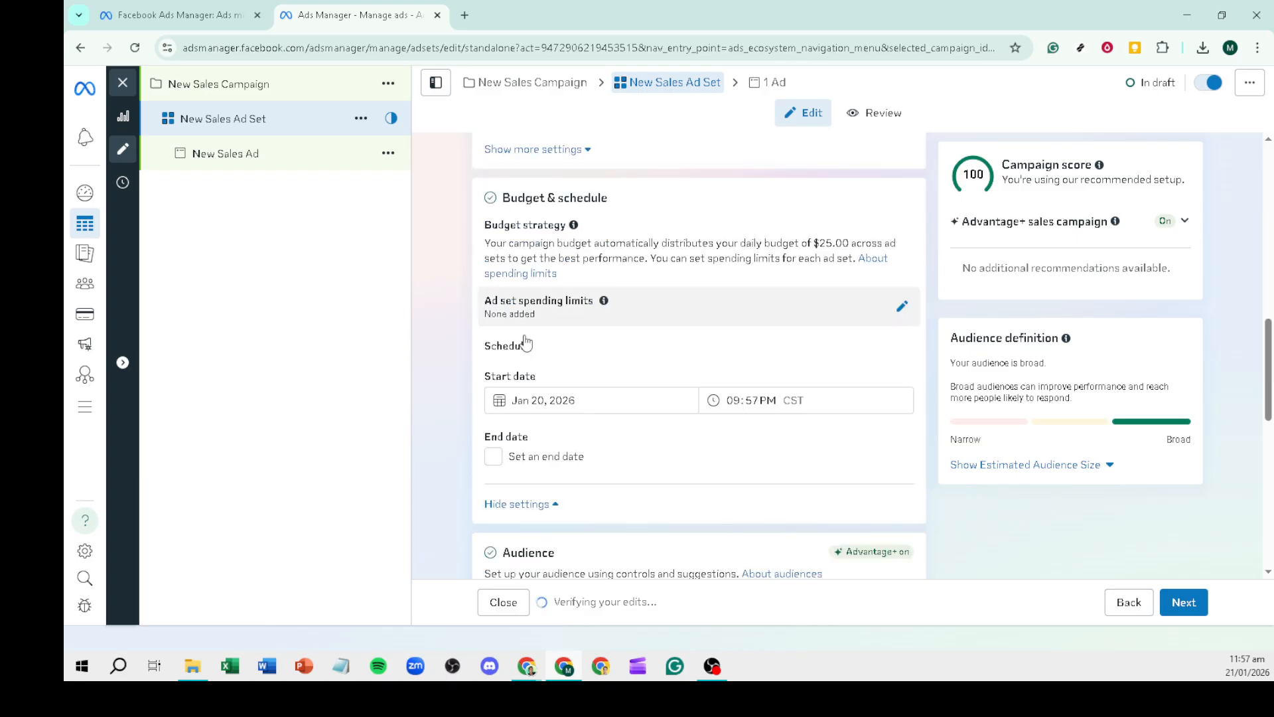
pyautogui.scroll(-1, 665, 404)
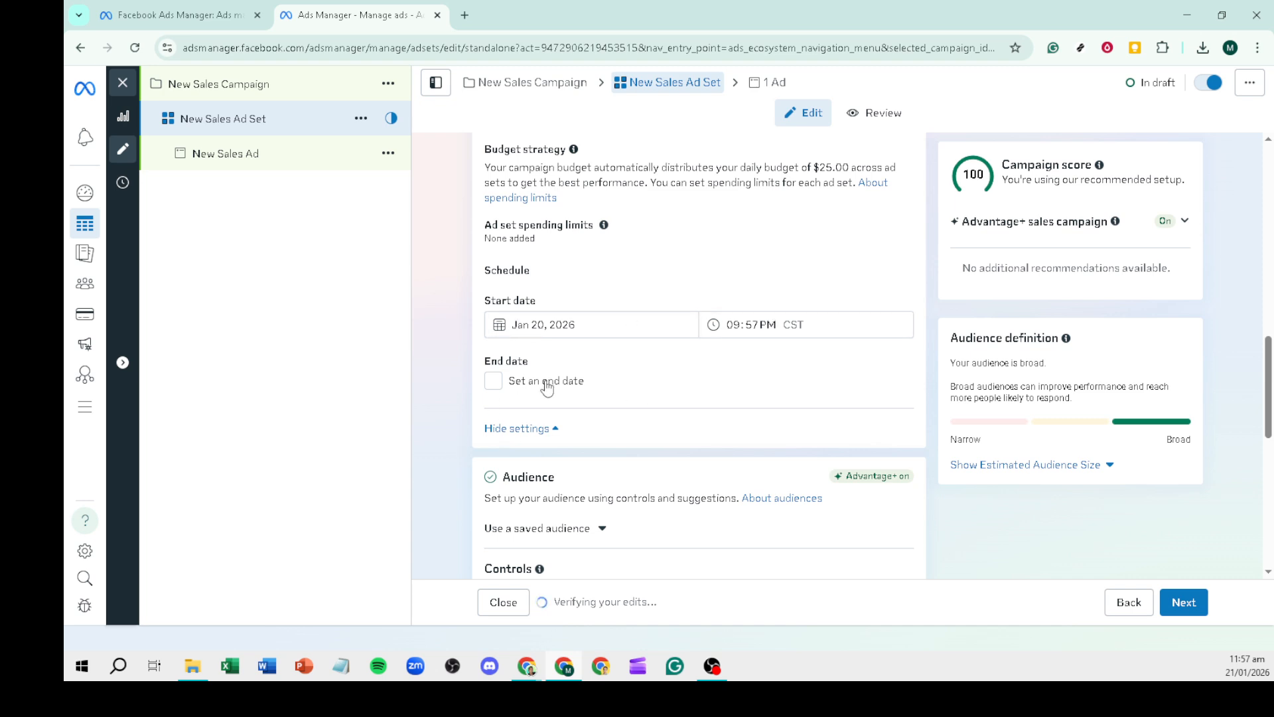
# Expand the ad set's audience controls and review the targeting, suggested audience and ad transparency settings
pyautogui.scroll(-4, 667, 430)
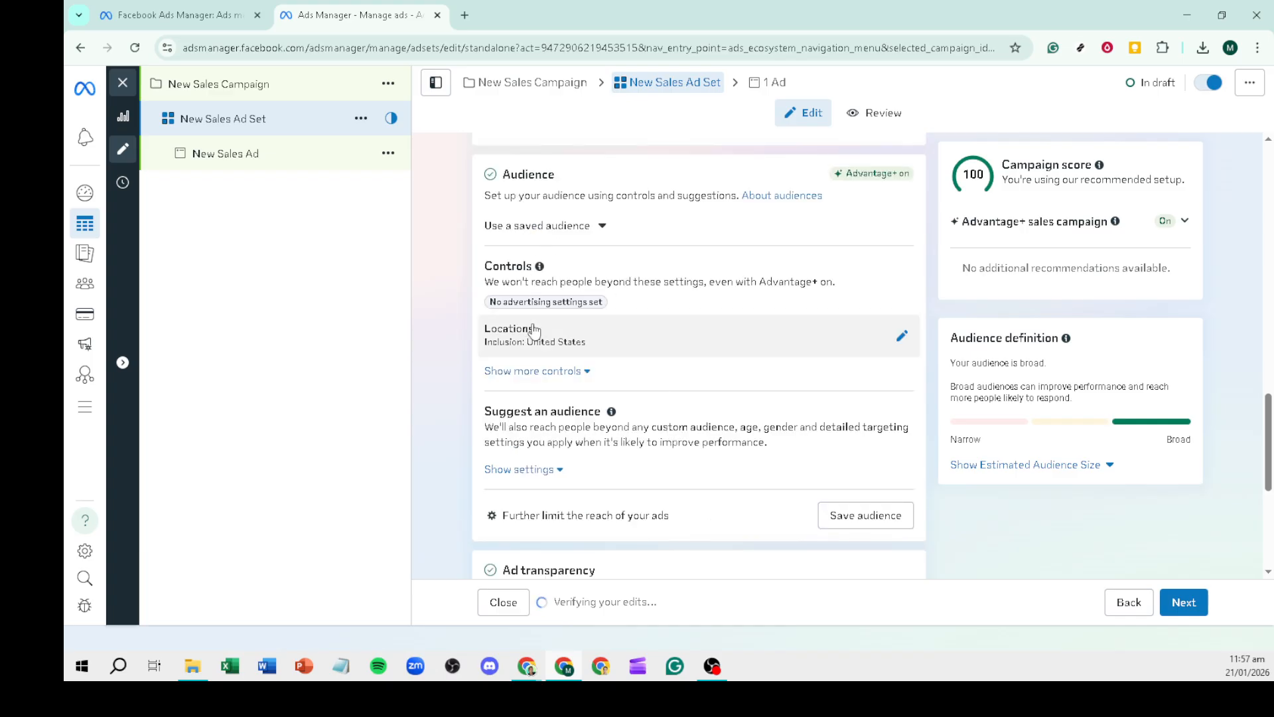
pyautogui.click(549, 377)
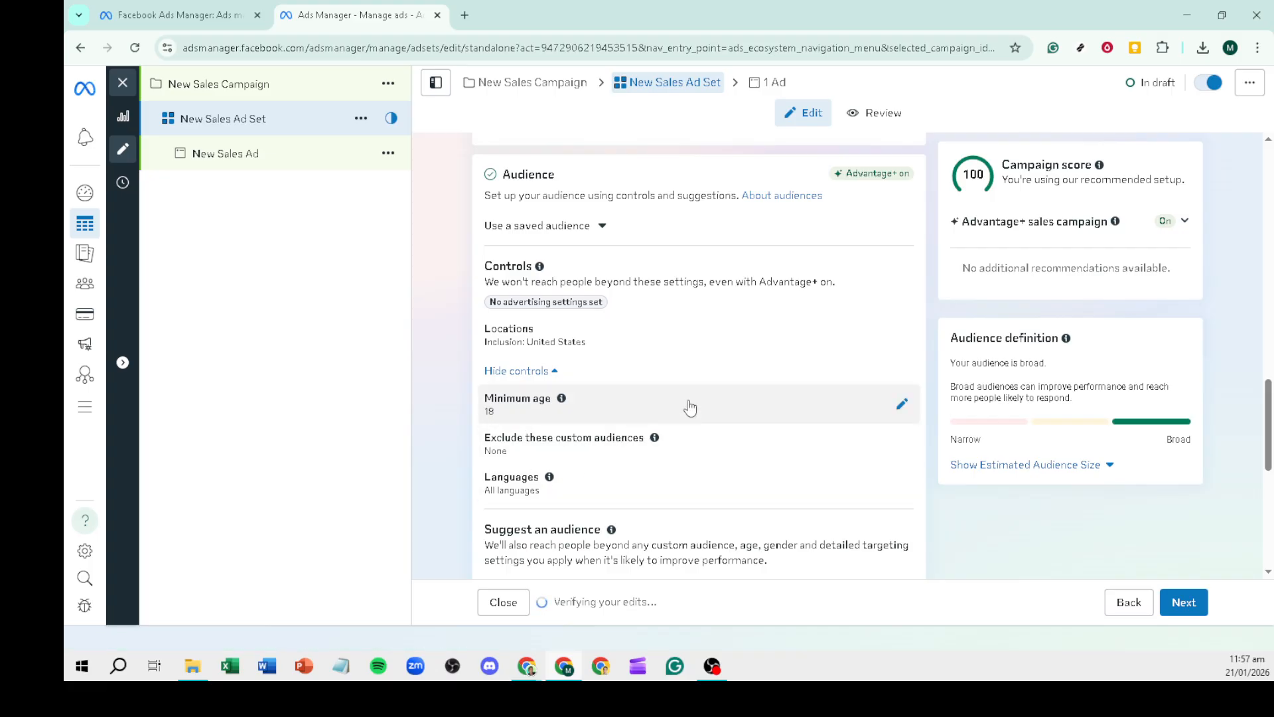
pyautogui.scroll(-3, 690, 406)
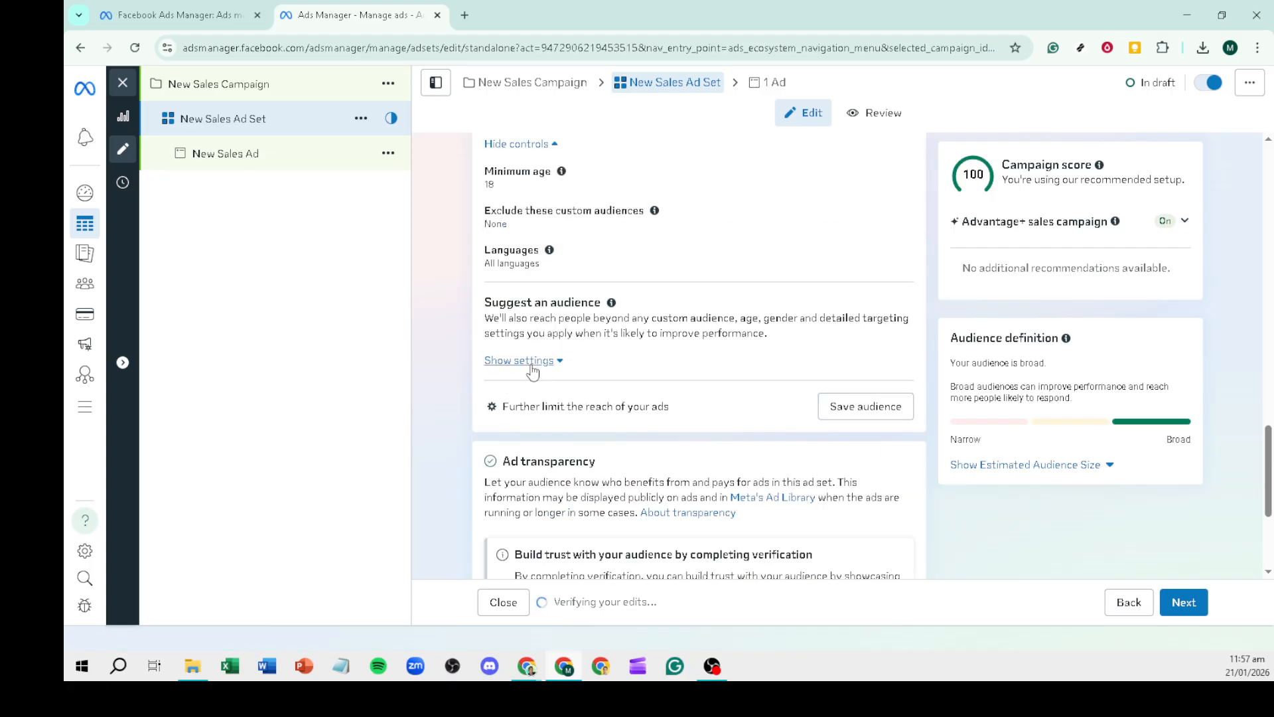
pyautogui.scroll(-1, 674, 417)
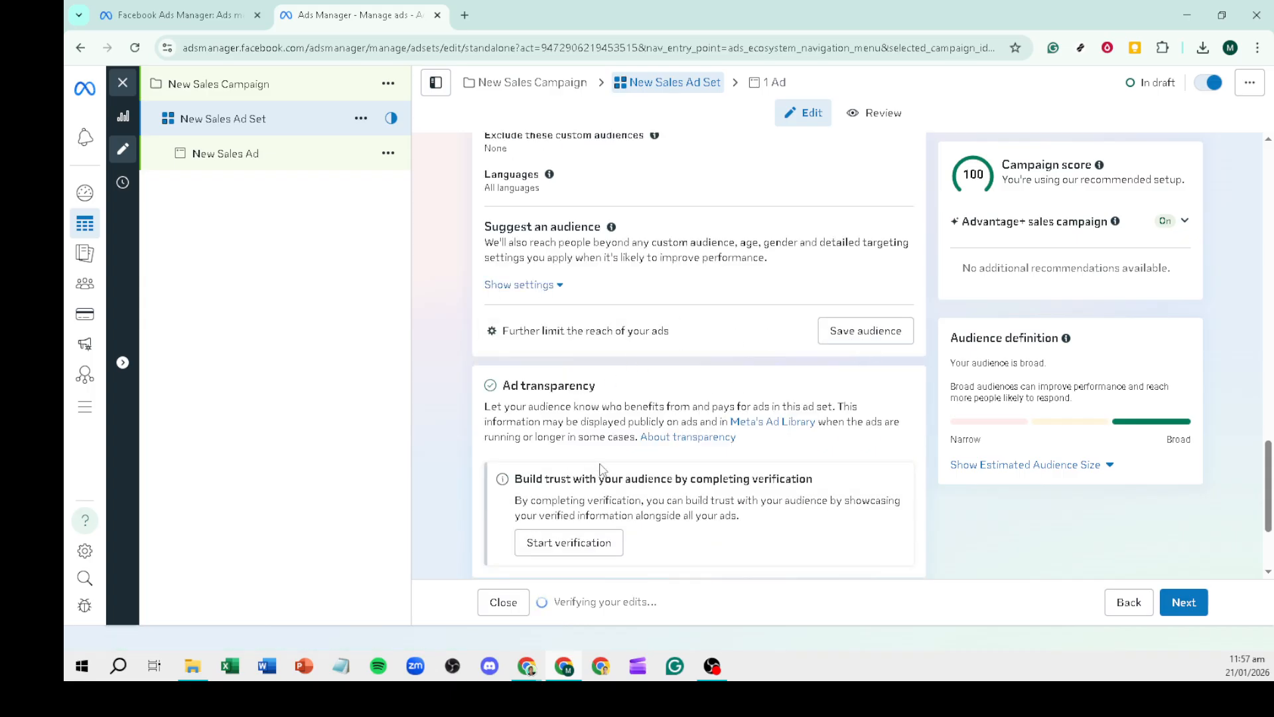
pyautogui.scroll(-1, 621, 534)
pyautogui.scroll(-1, 620, 535)
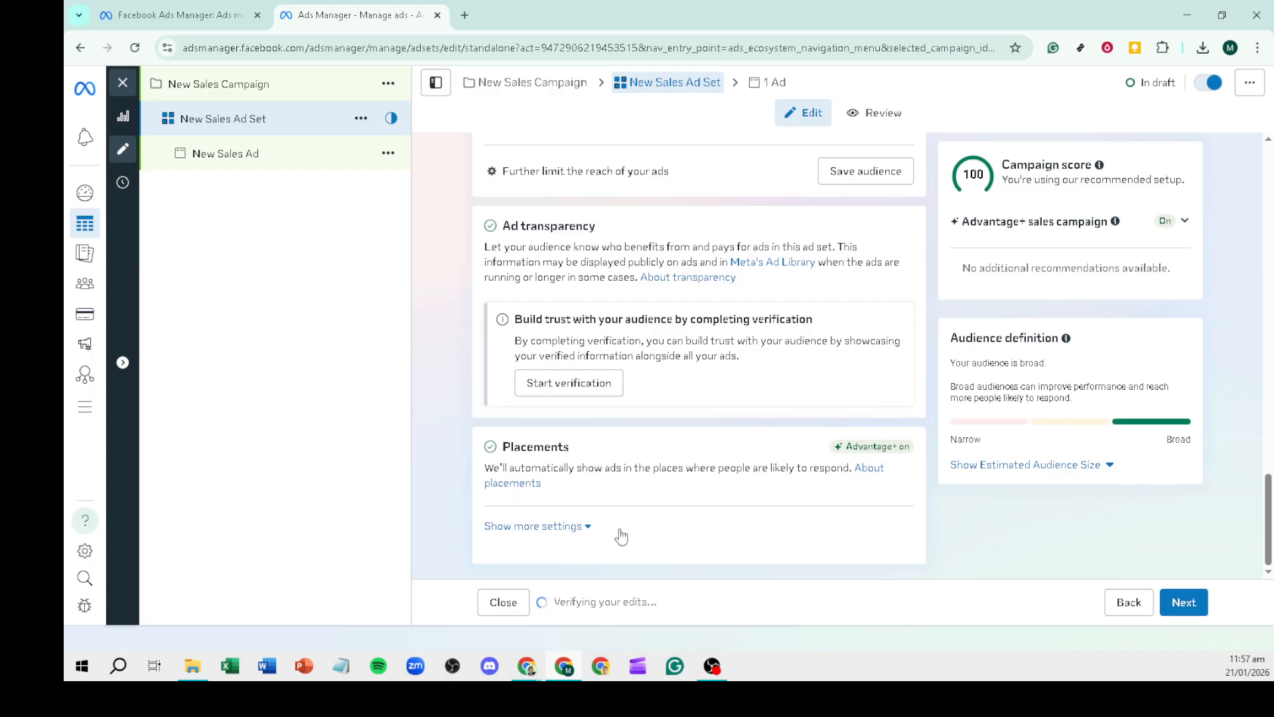
# Expand the ad set's placement settings, review platforms and brand safety options, and continue to the ad
pyautogui.click(559, 528)
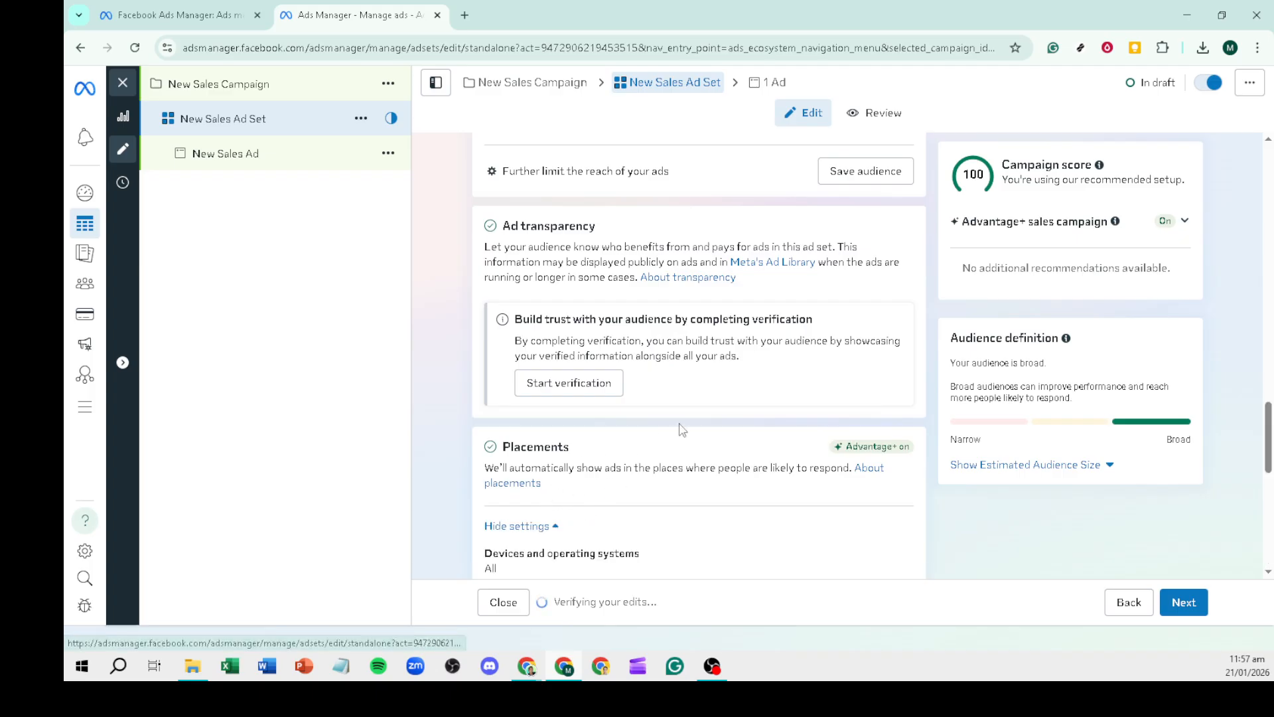
pyautogui.scroll(-4, 679, 425)
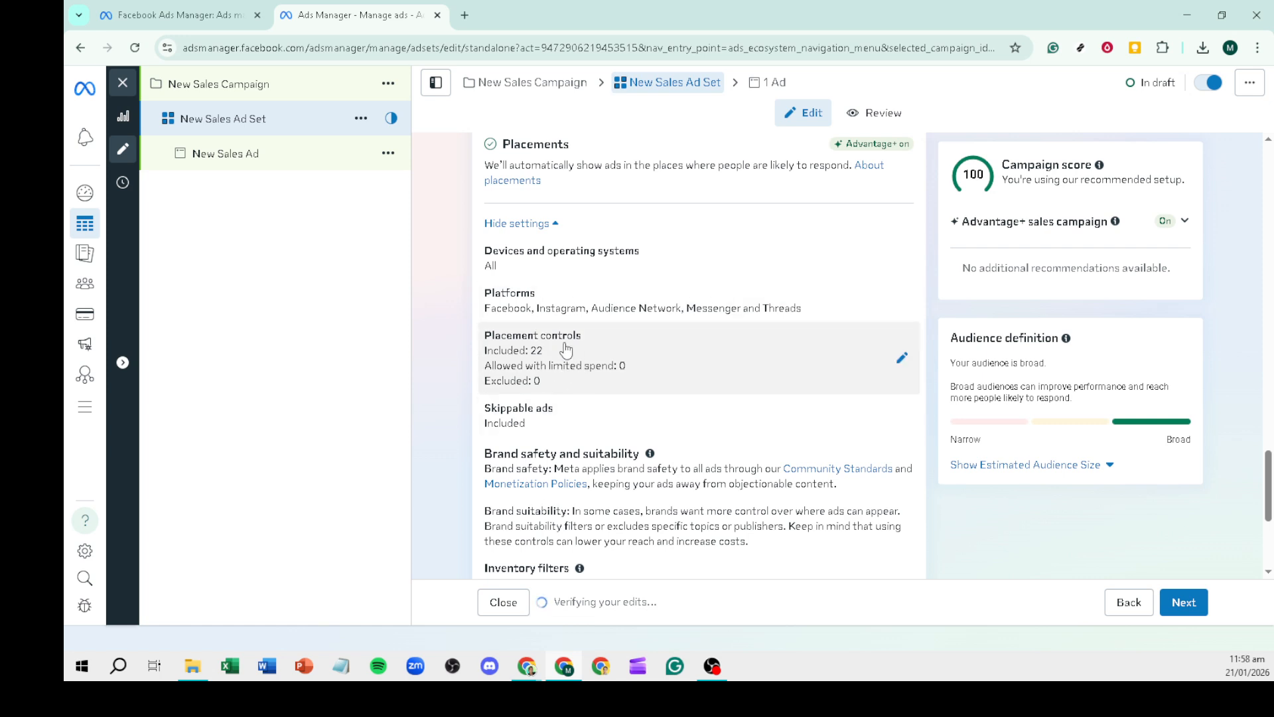
pyautogui.scroll(-2, 590, 511)
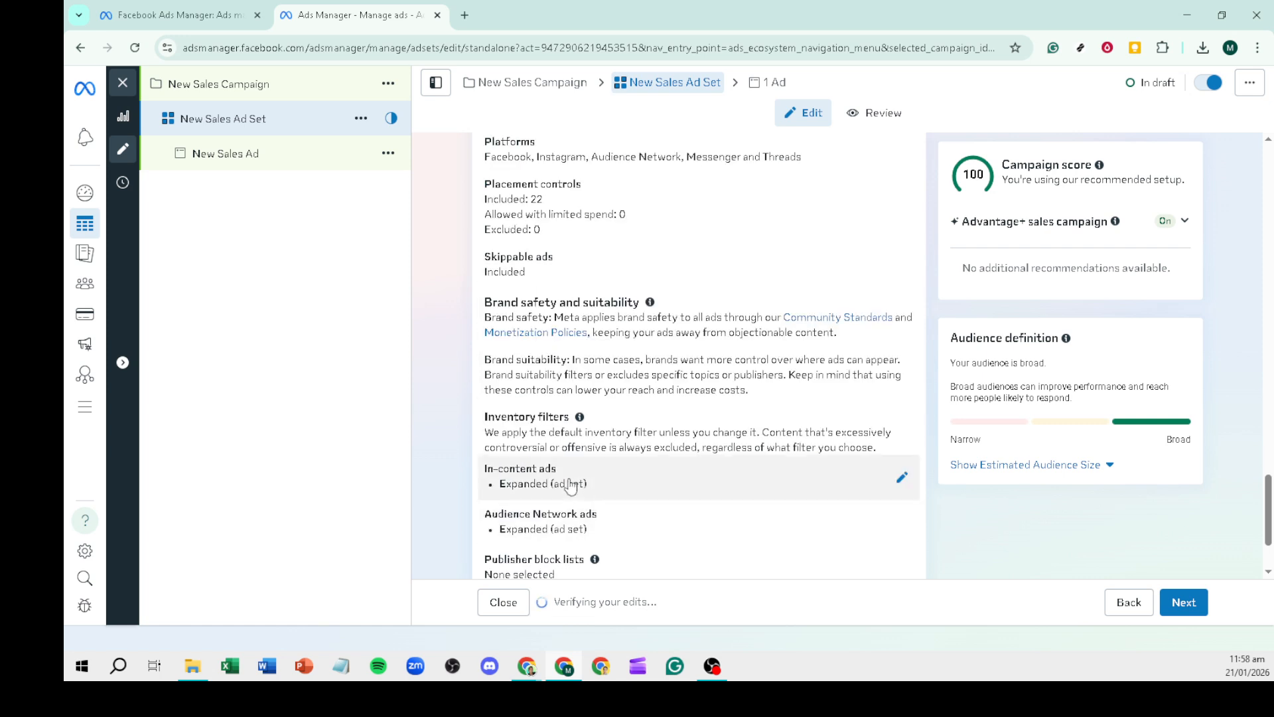
pyautogui.scroll(-2, 577, 495)
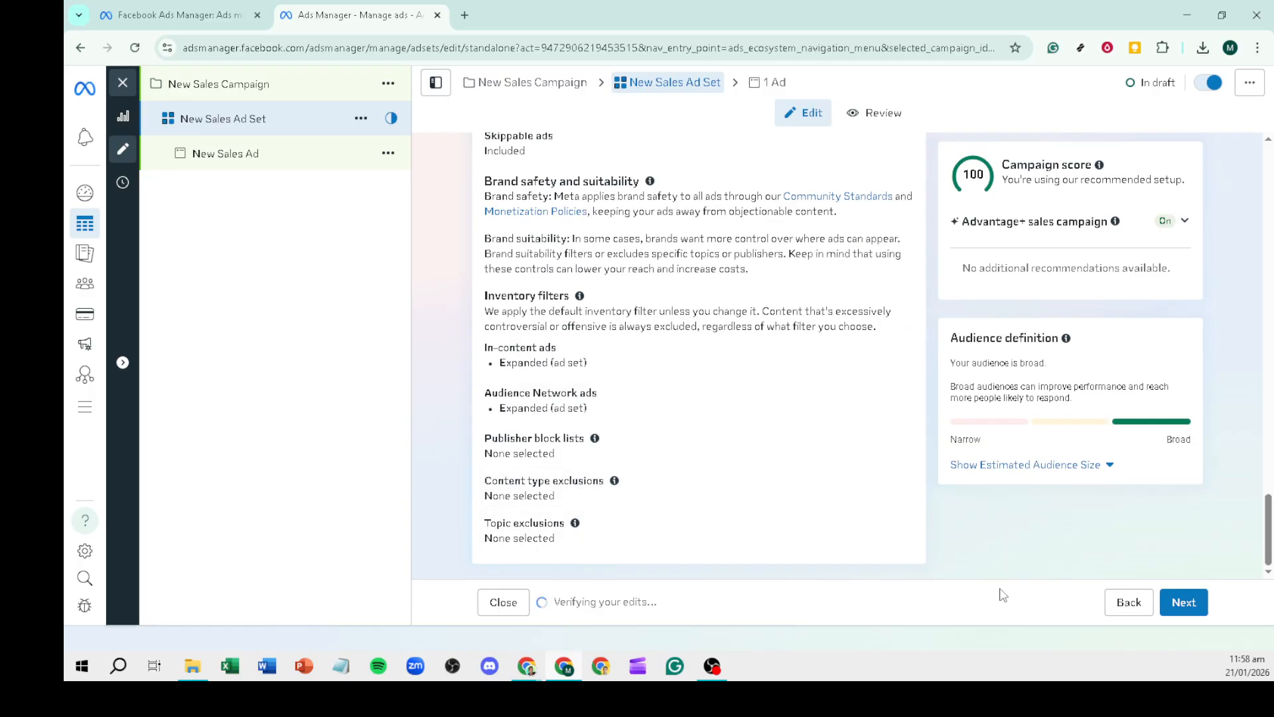
pyautogui.click(1182, 604)
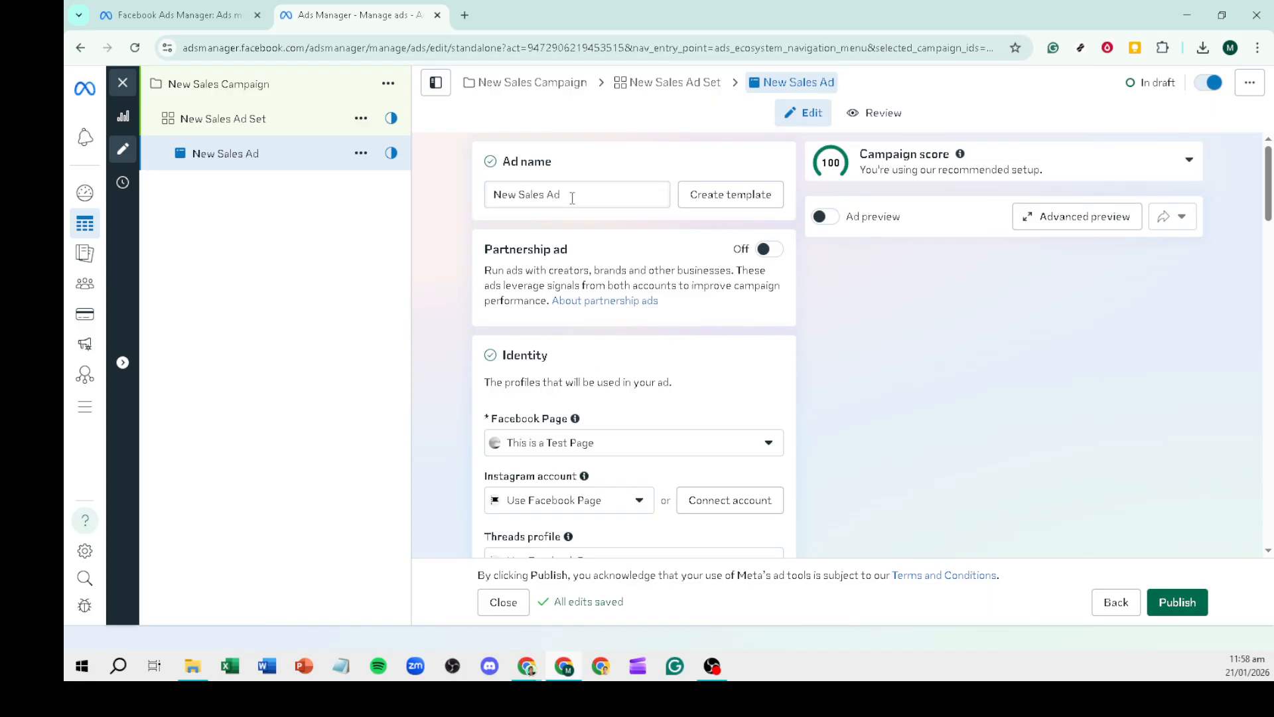
# Review the ad's identity settings and keep Create ad as the ad setup option
pyautogui.scroll(-2, 646, 367)
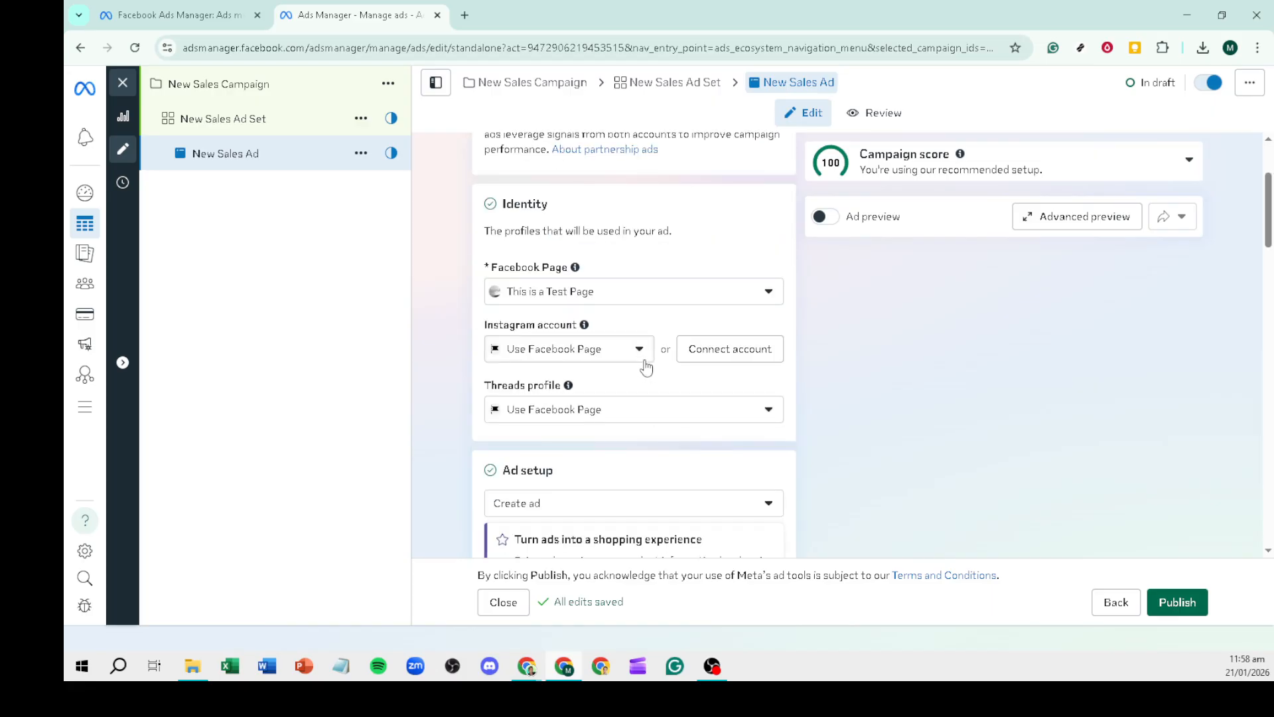
pyautogui.scroll(-1, 646, 367)
pyautogui.scroll(-1, 647, 367)
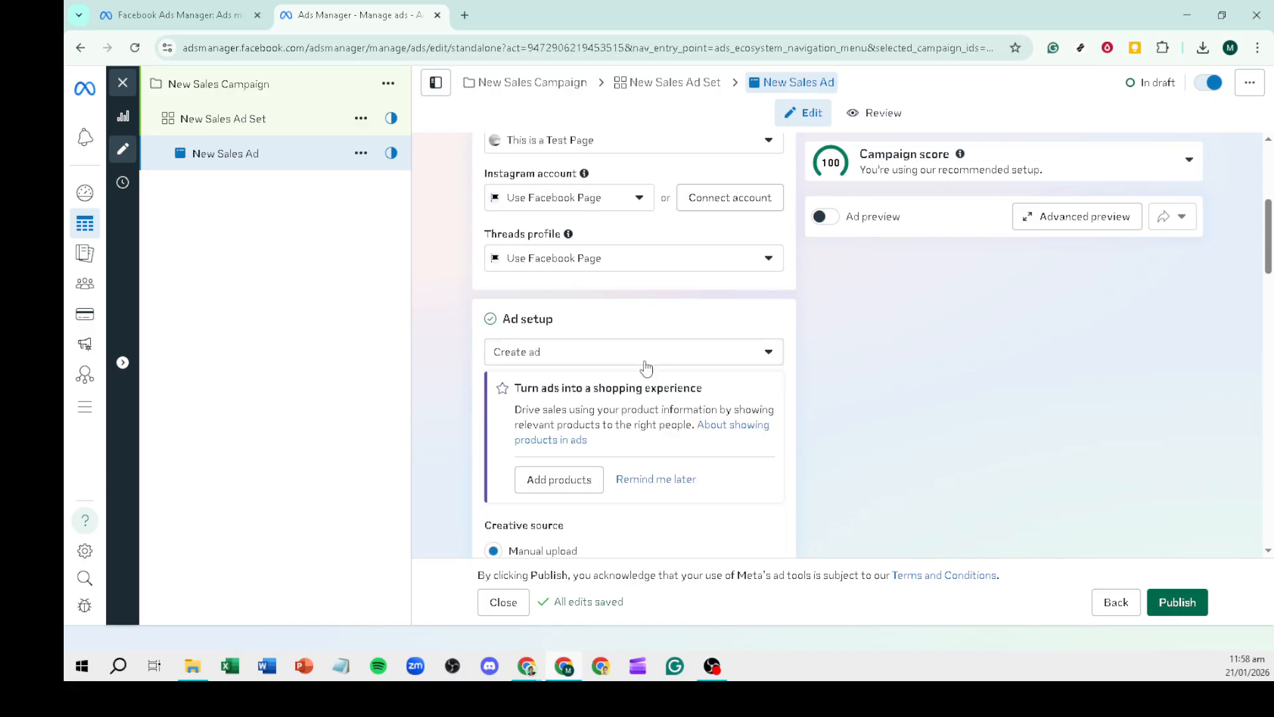
pyautogui.click(567, 359)
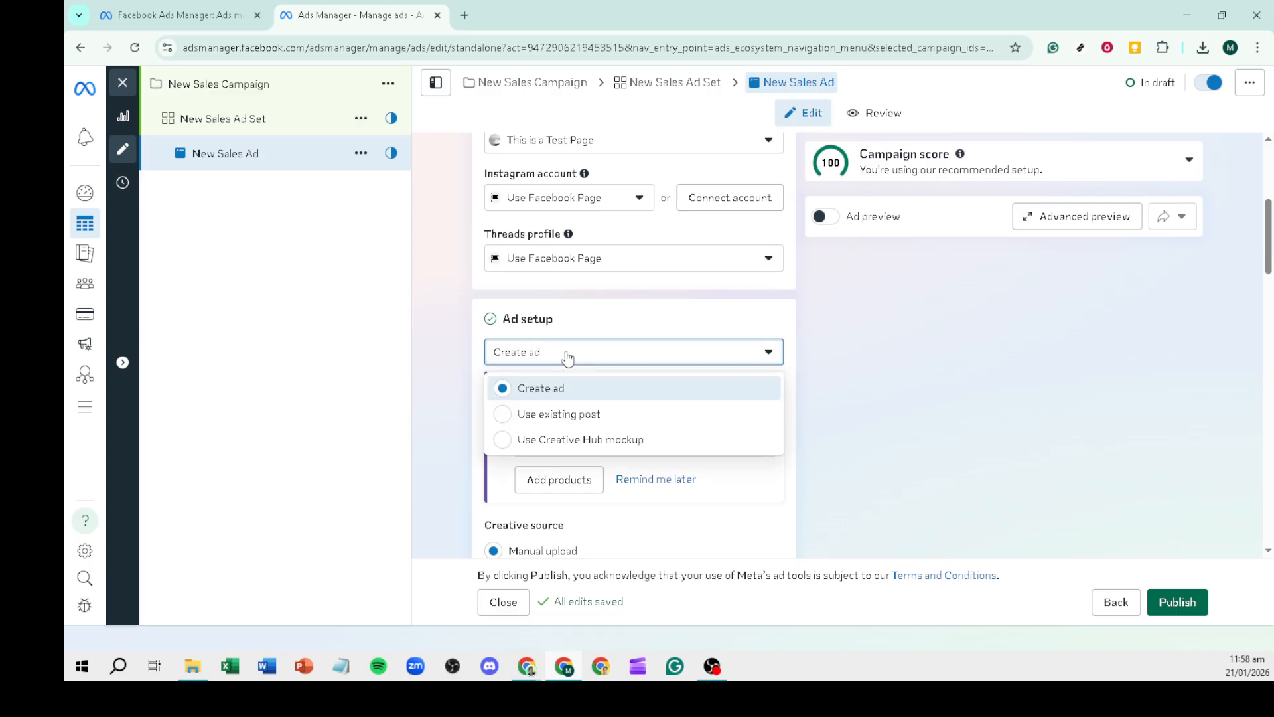
pyautogui.click(571, 390)
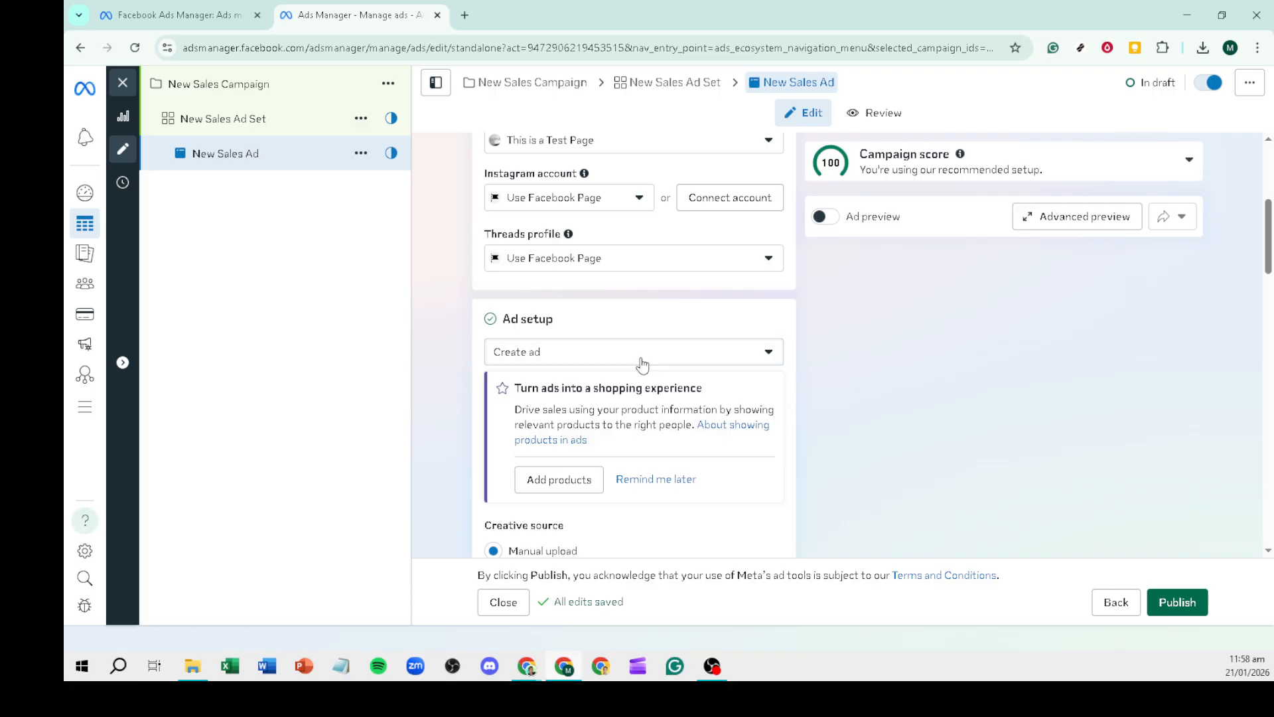
pyautogui.scroll(2, 642, 365)
pyautogui.scroll(-3, 643, 365)
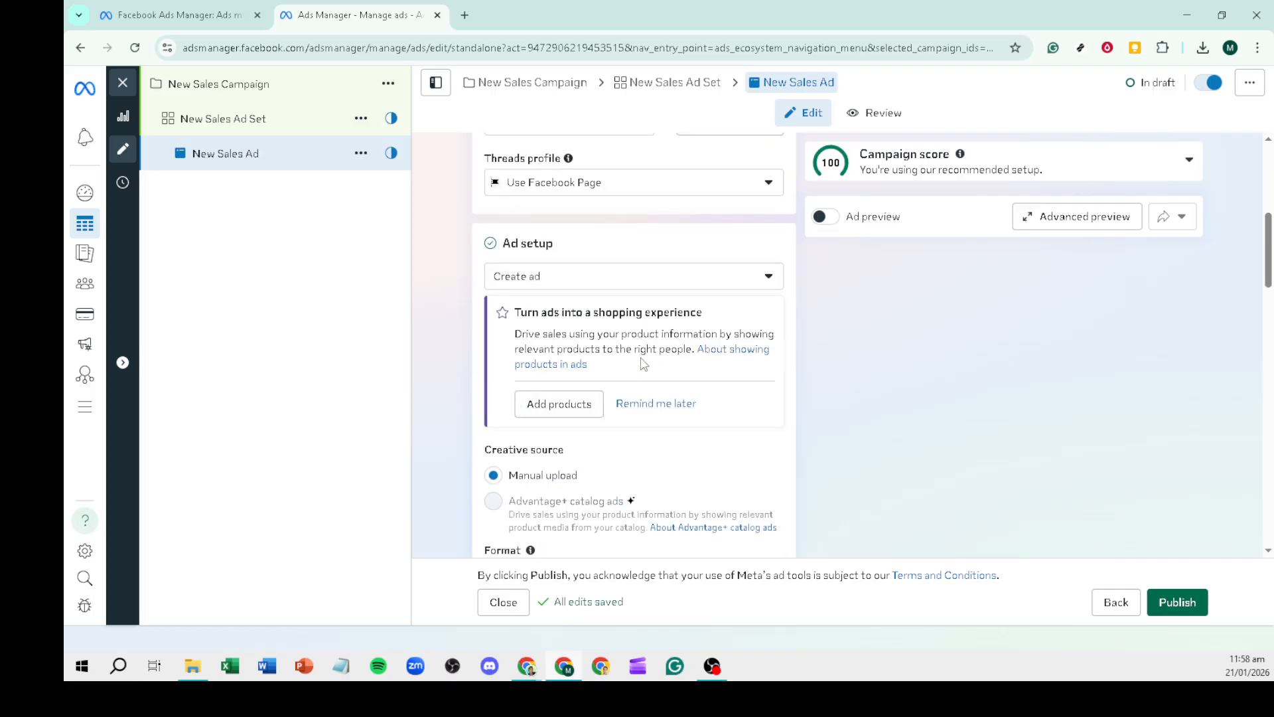
# Examine the ad's product, creative source, format, multi-advertiser and destination settings down to the ad creative section
pyautogui.scroll(-2, 643, 364)
pyautogui.moveTo(640, 356)
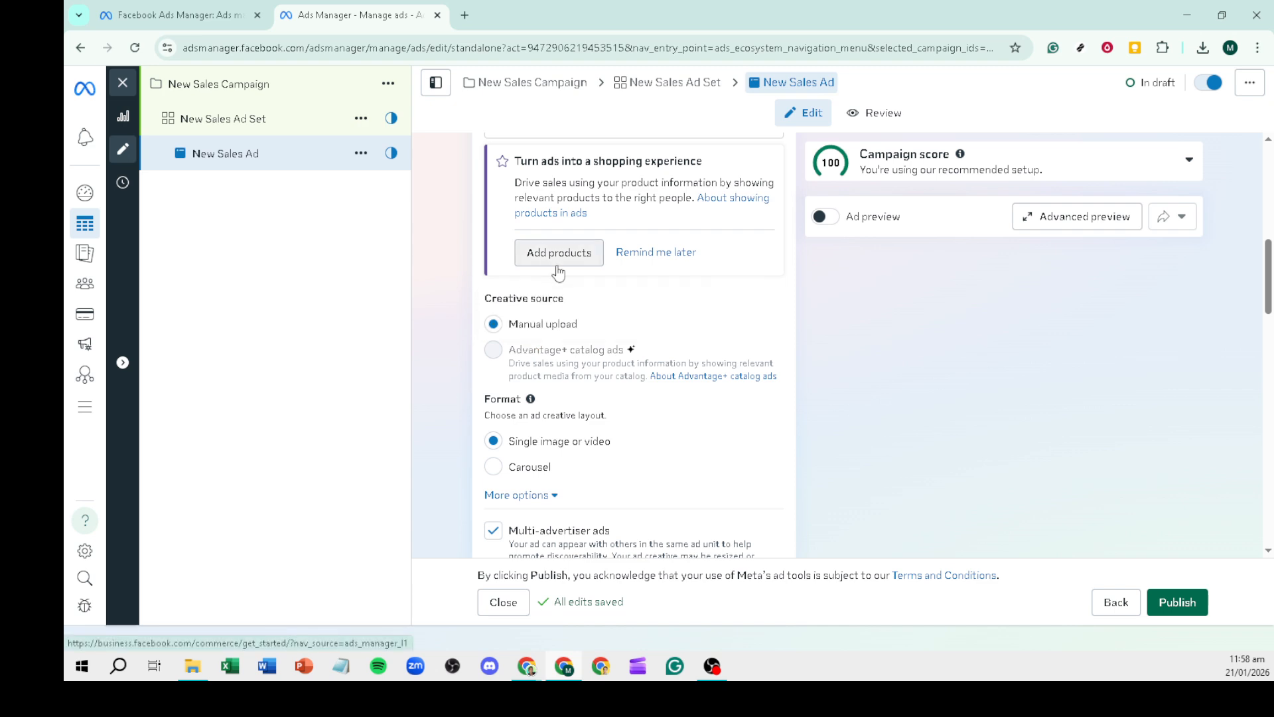
pyautogui.scroll(-4, 558, 273)
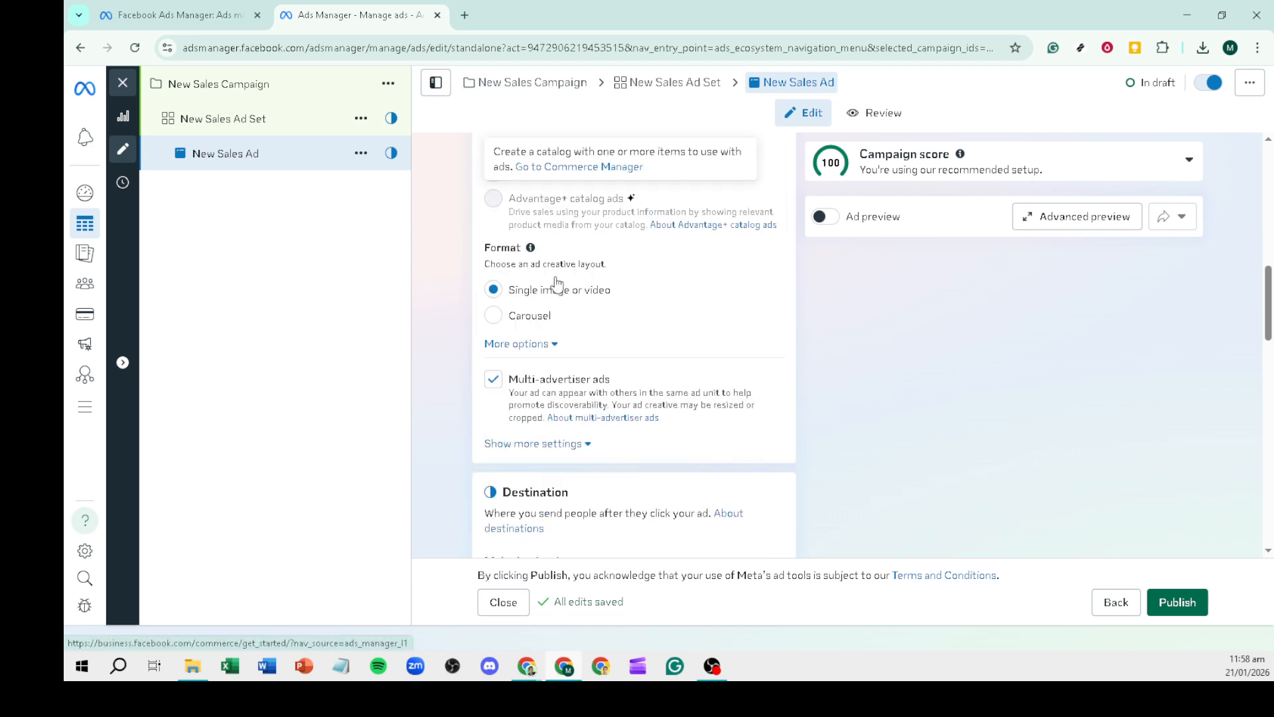
pyautogui.scroll(-2, 556, 283)
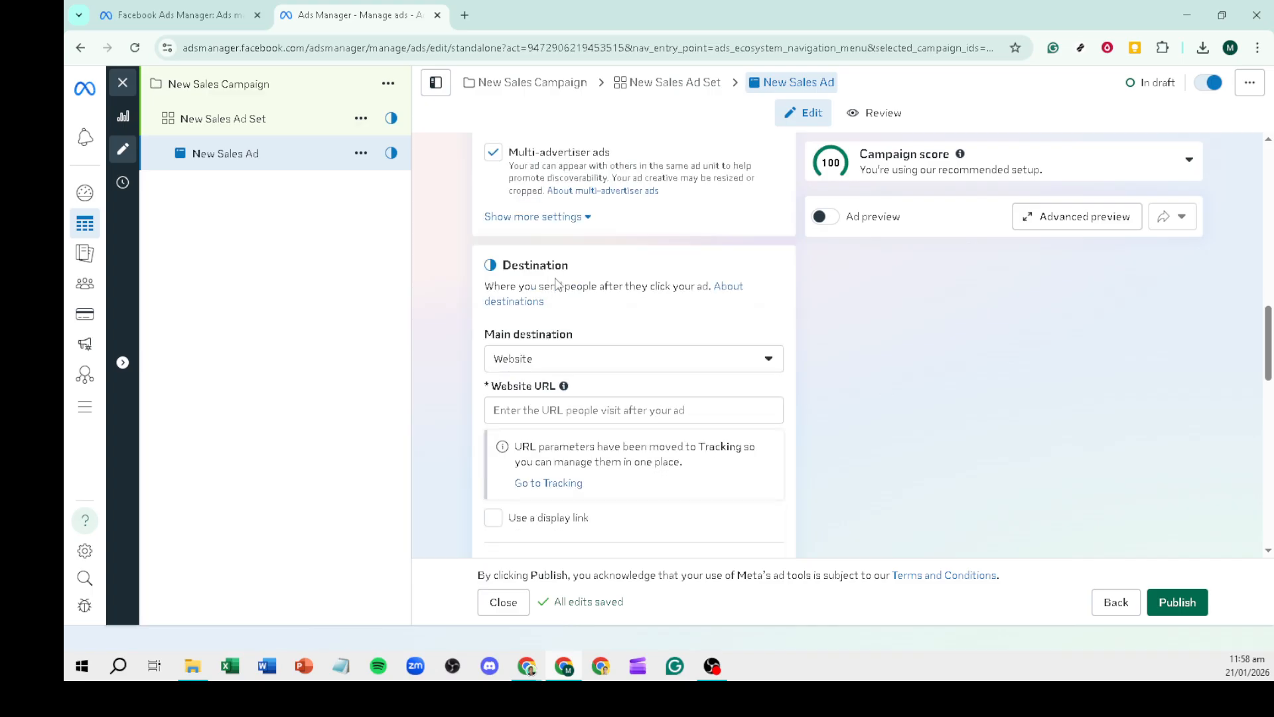
pyautogui.scroll(-3, 561, 293)
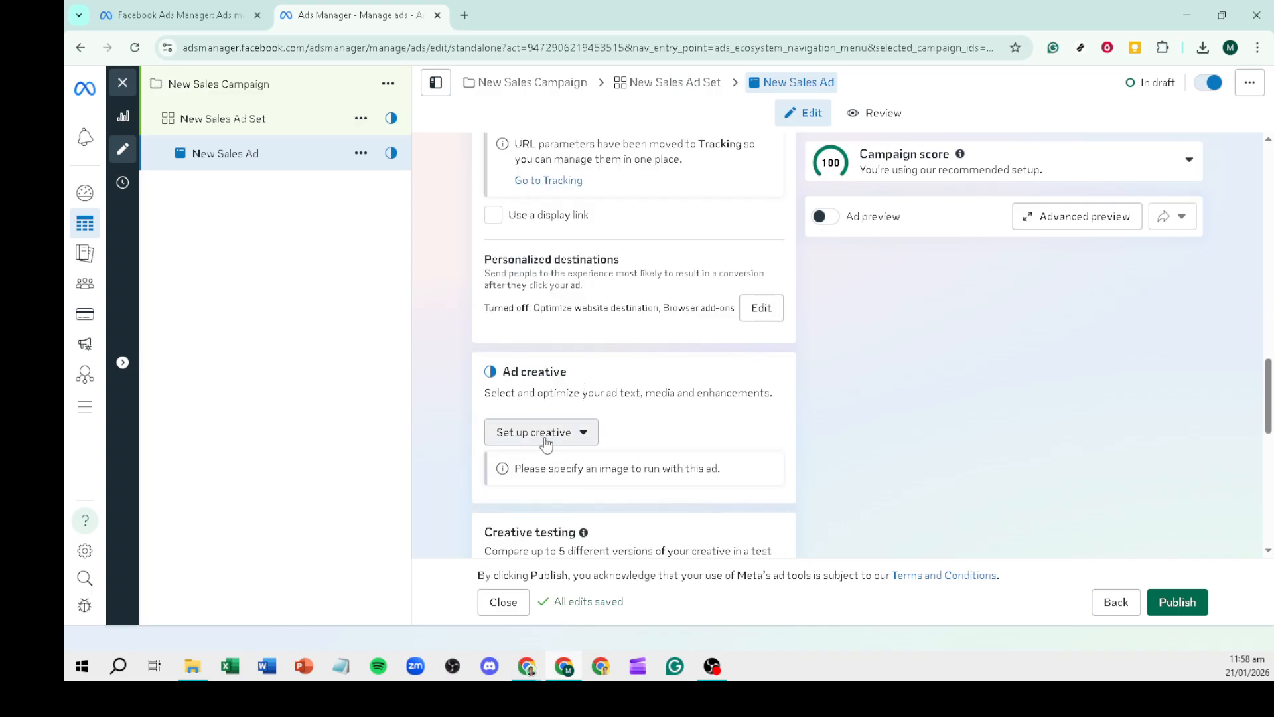
# Open the creative setup for an image ad, view its source URL and site link options, and cancel it
pyautogui.click(553, 441)
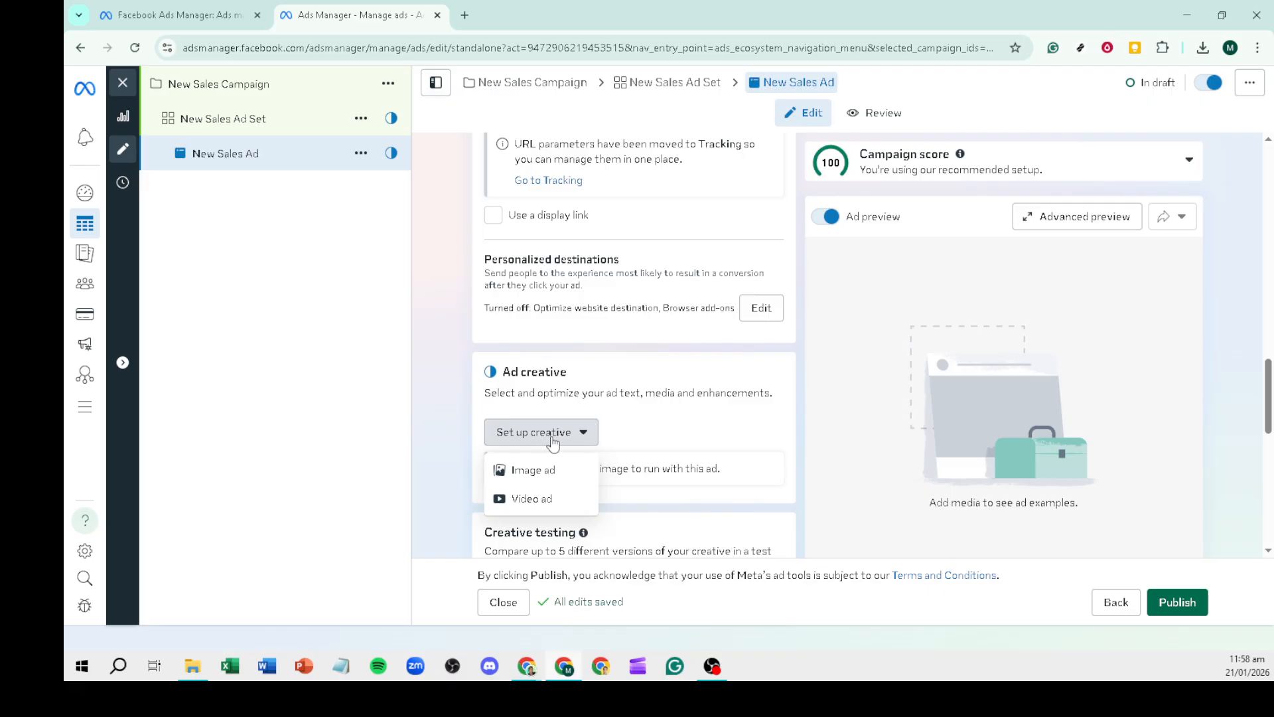
pyautogui.click(535, 467)
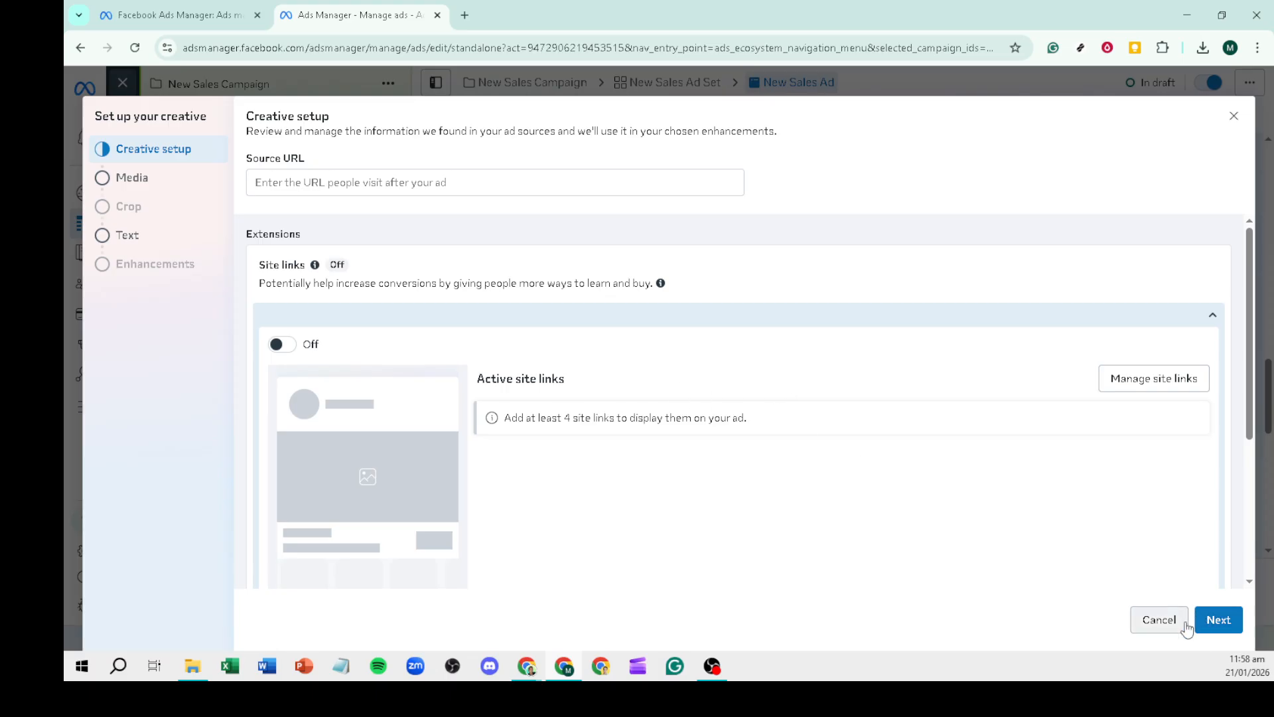
pyautogui.click(1160, 619)
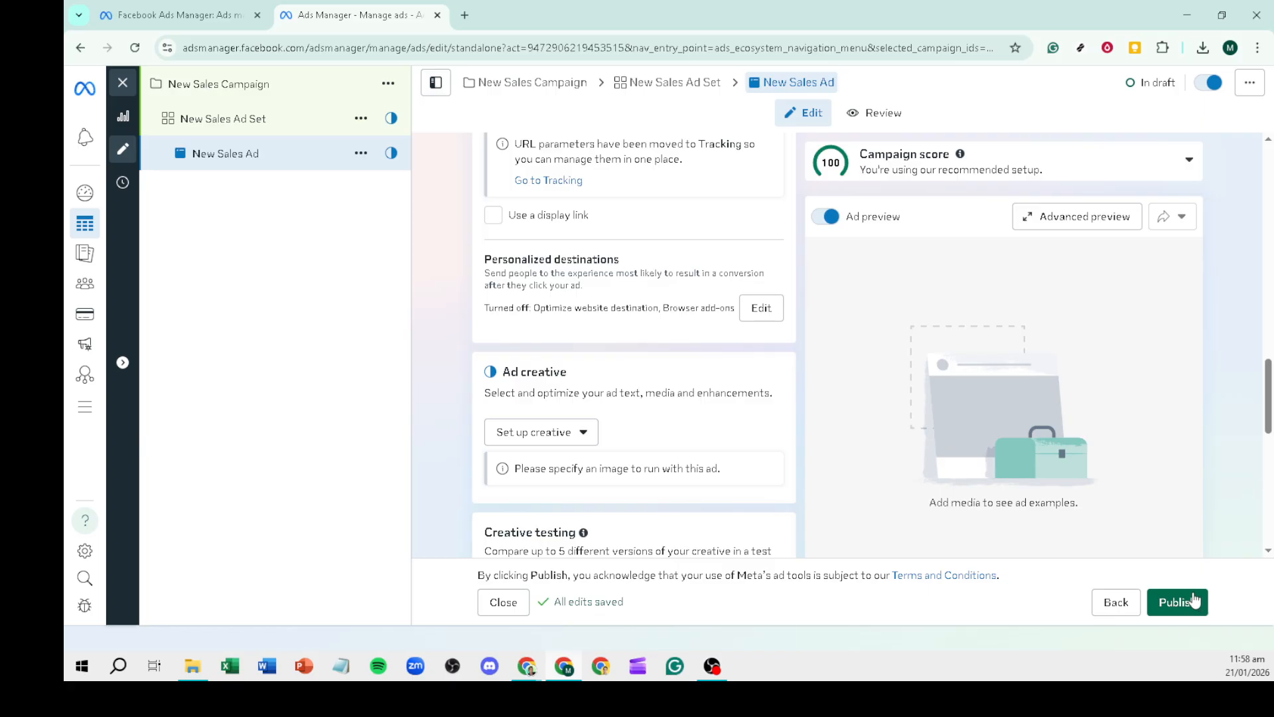
# Check the creative testing and event details sections, and close the ad editor without publishing the draft
pyautogui.scroll(-5, 748, 450)
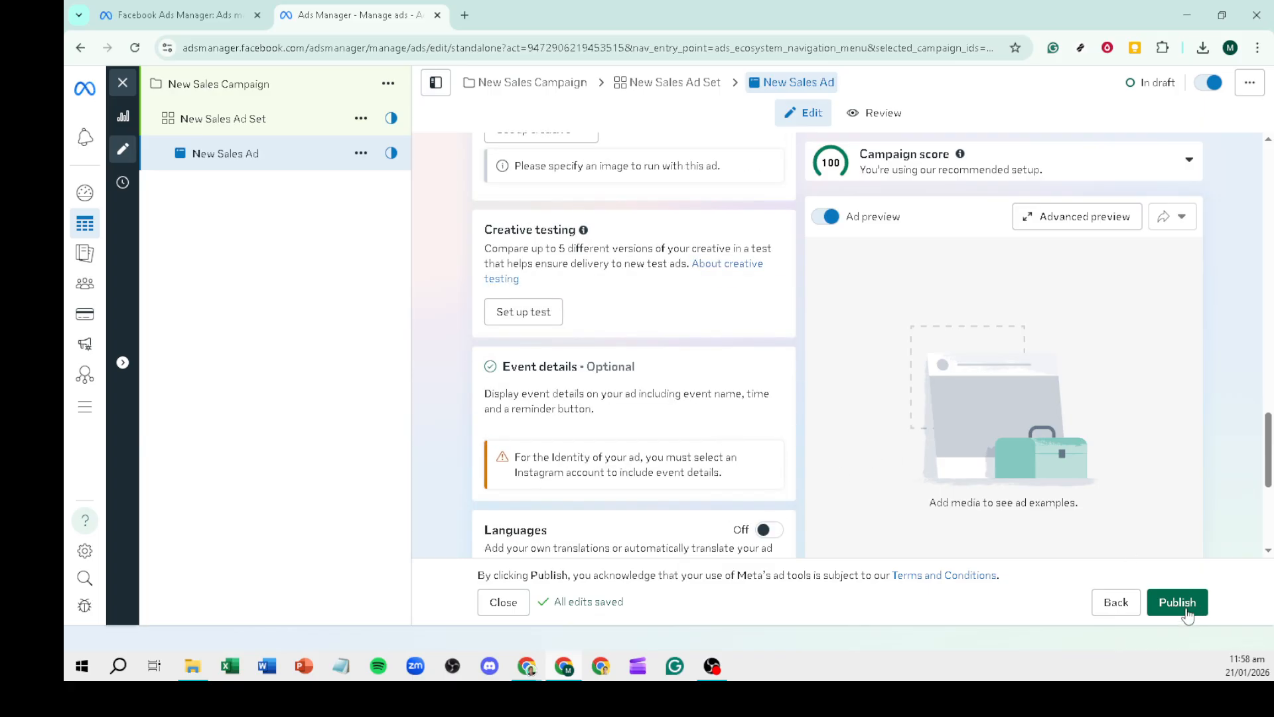
pyautogui.click(505, 604)
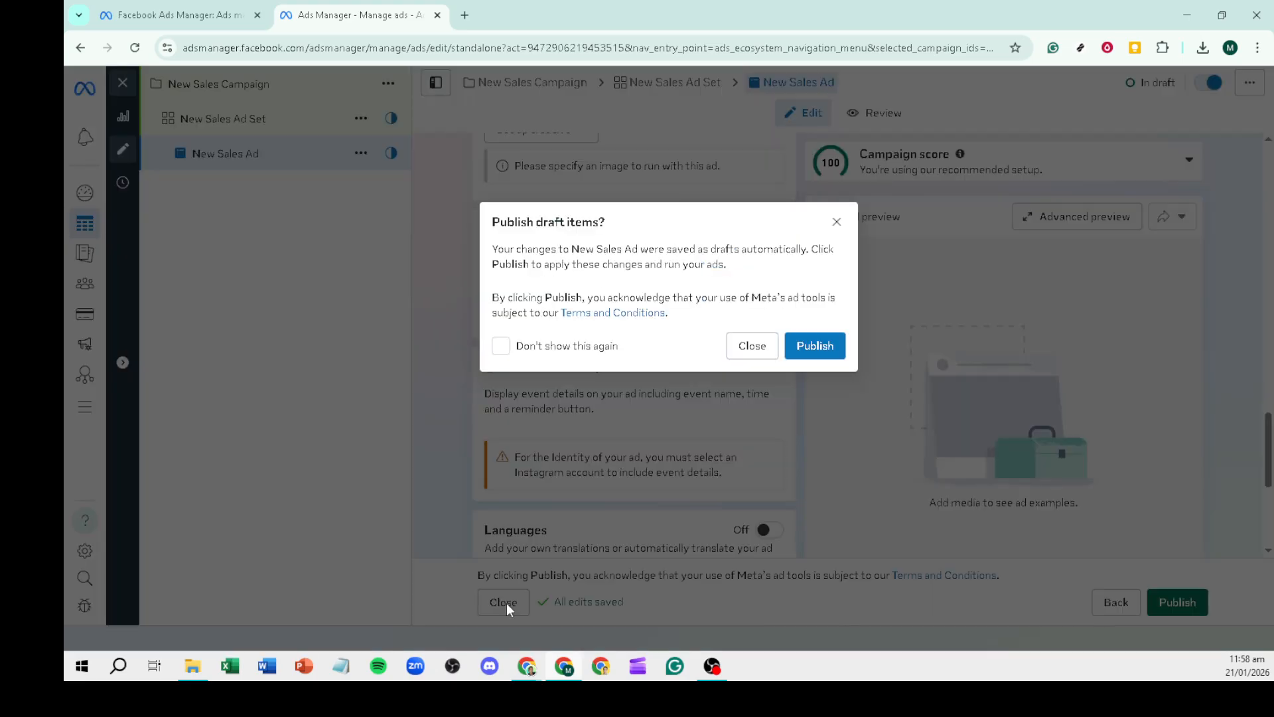
pyautogui.click(735, 356)
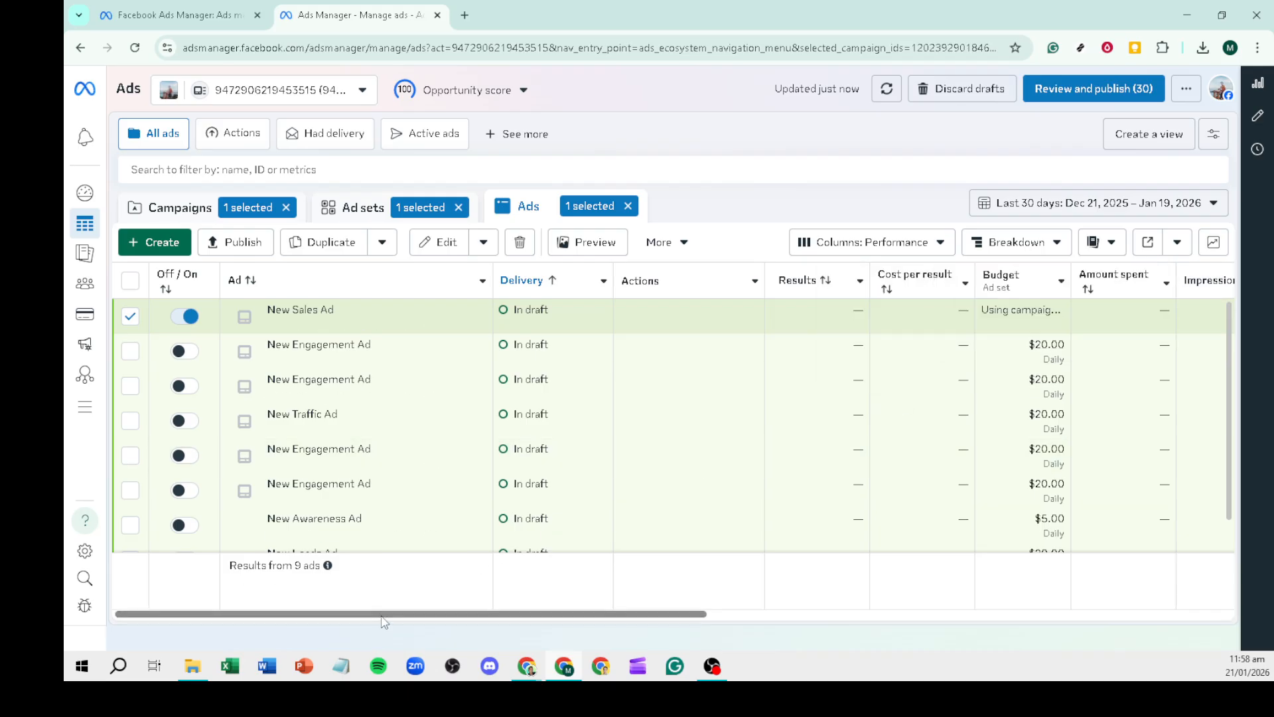
# Look through the performance columns of the ads table, from delivery to quality and engagement rankings
pyautogui.moveTo(384, 617); pyautogui.dragTo(1057, 646)
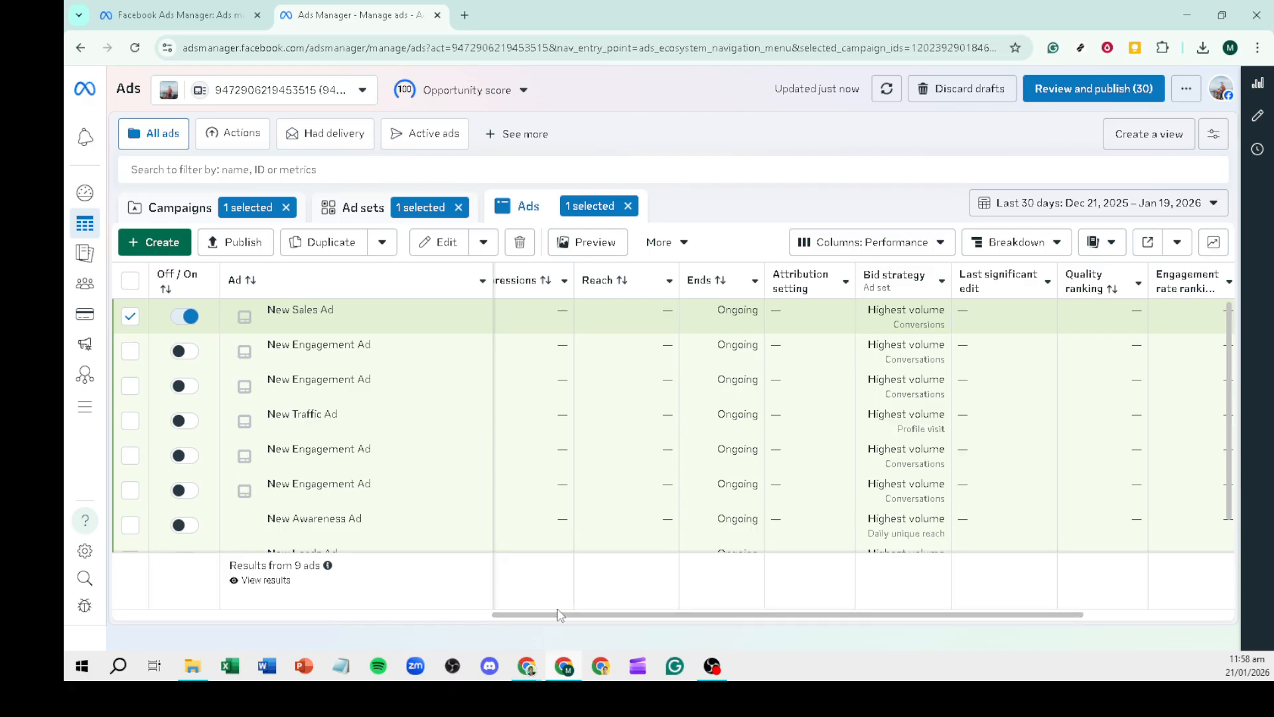
pyautogui.moveTo(549, 619); pyautogui.dragTo(67, 620)
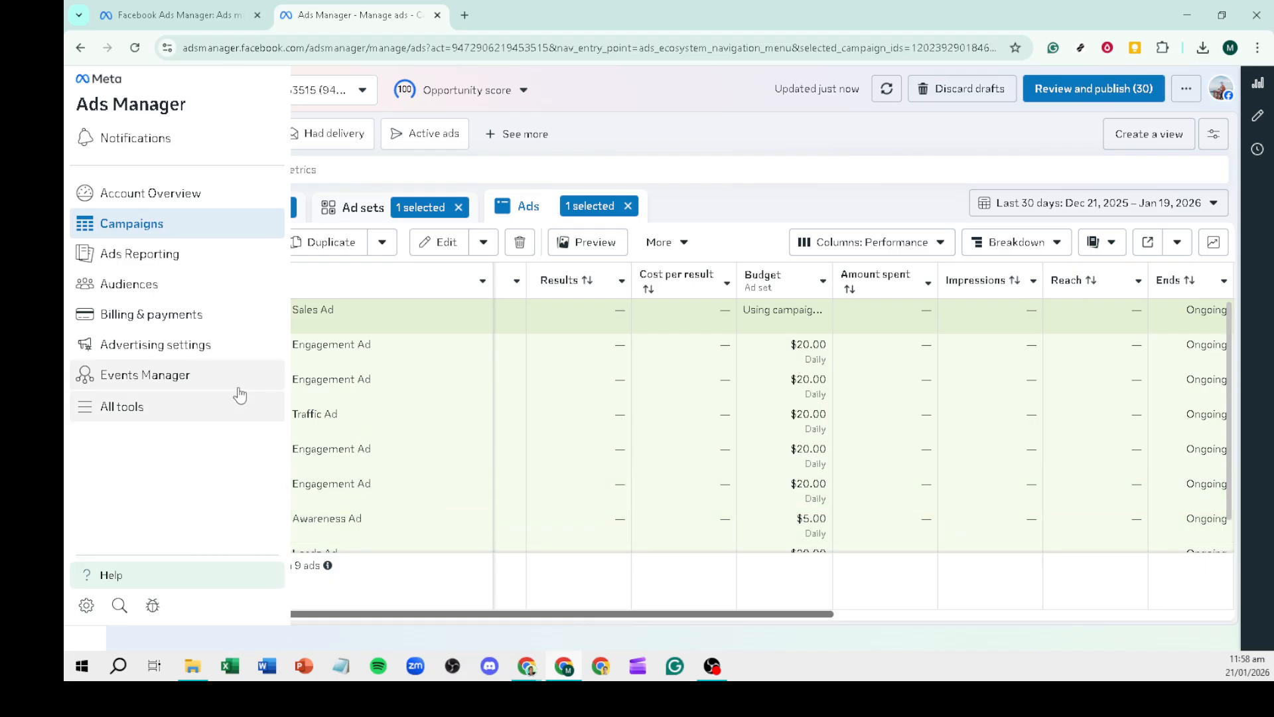